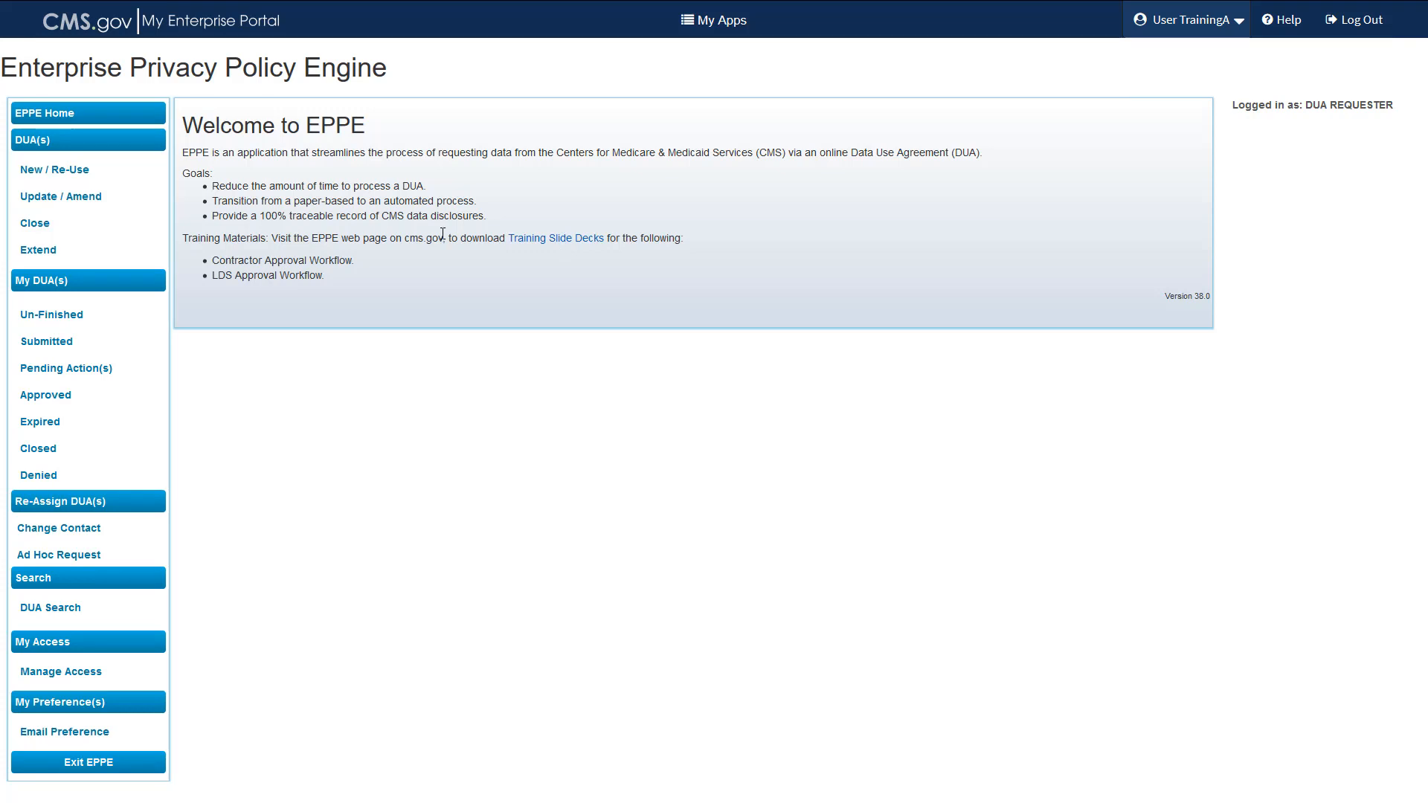
Step: Find DUA 54058 among the DUAs available to update or amend and open its details
{"action": "left_click", "coordinate": [137, 207]}
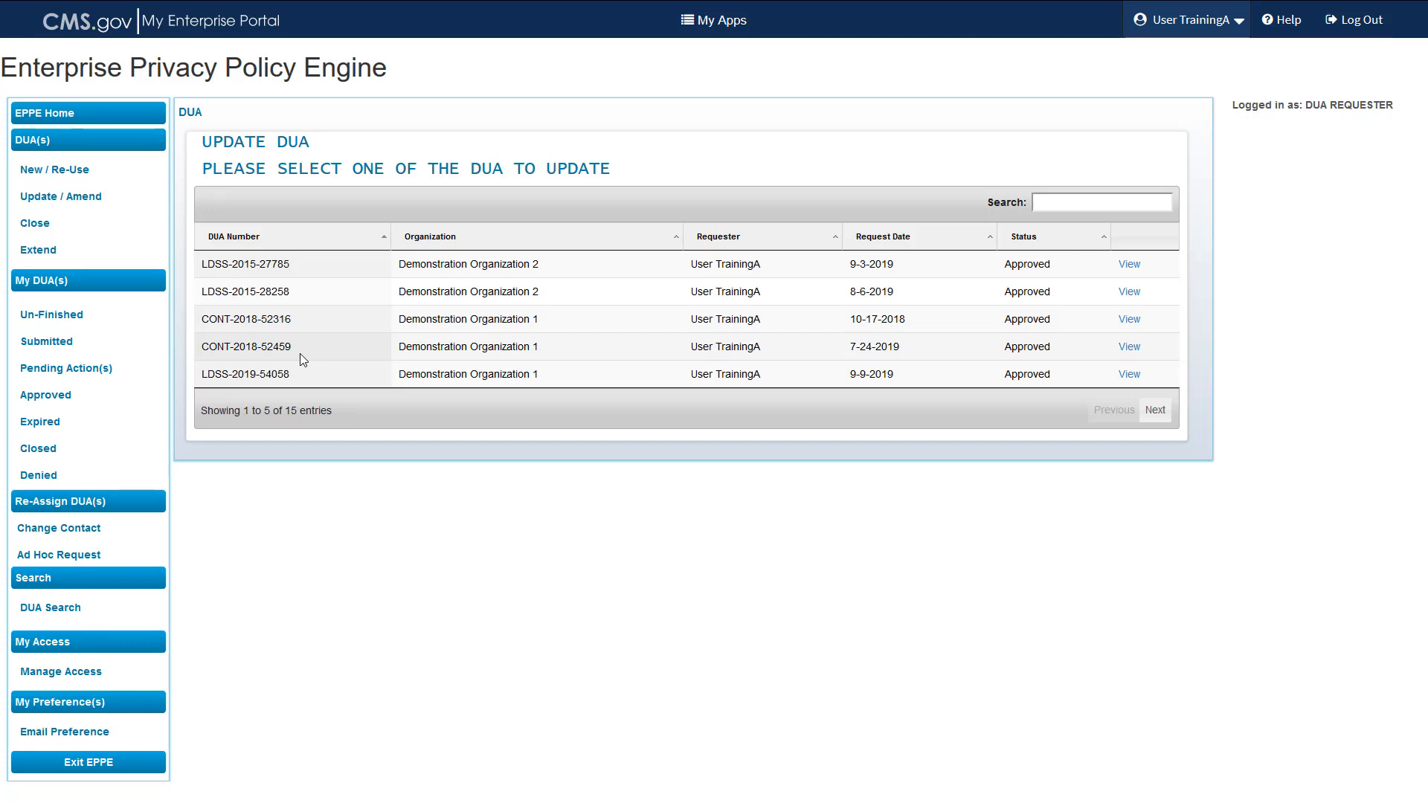
{"action": "left_click", "coordinate": [1129, 347]}
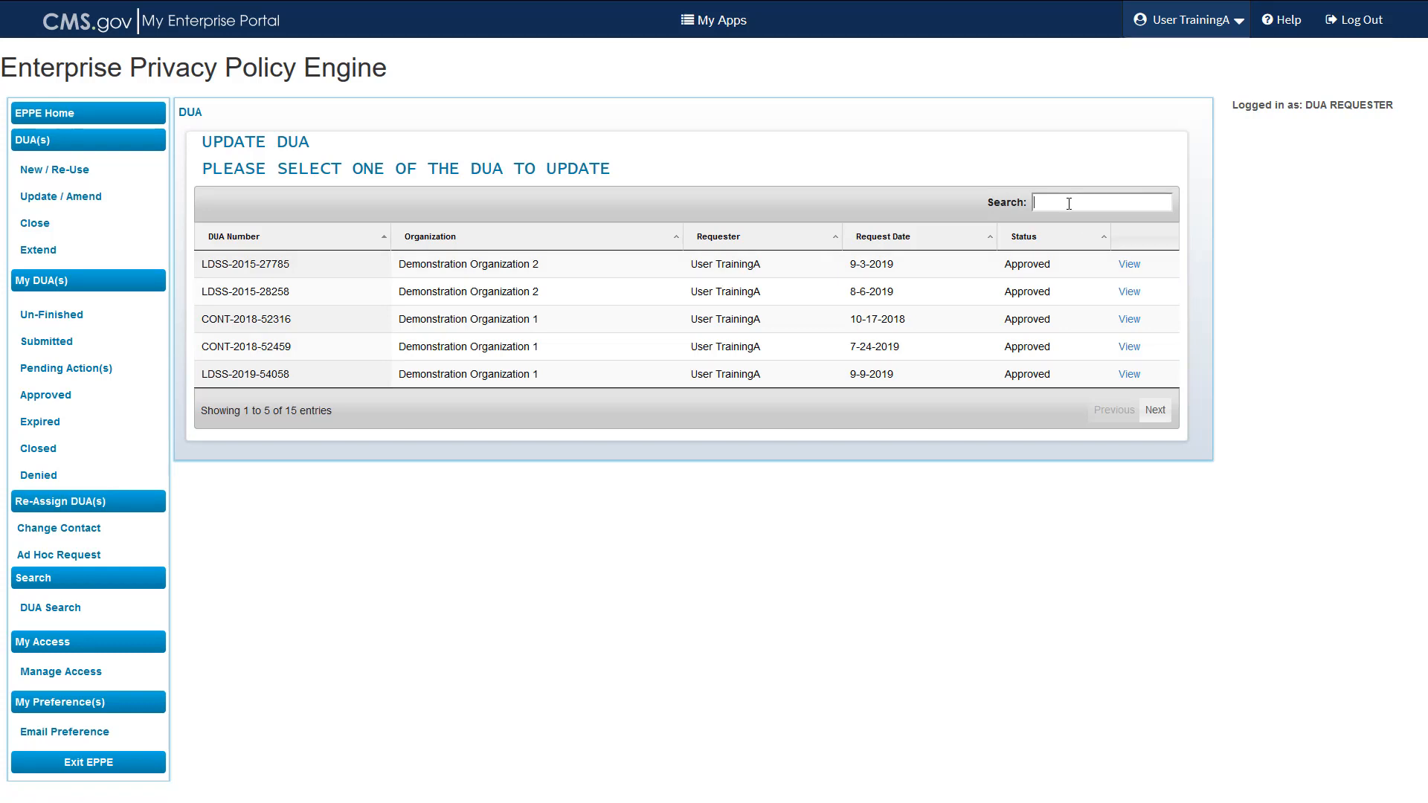
{"action": "type", "text": "54058"}
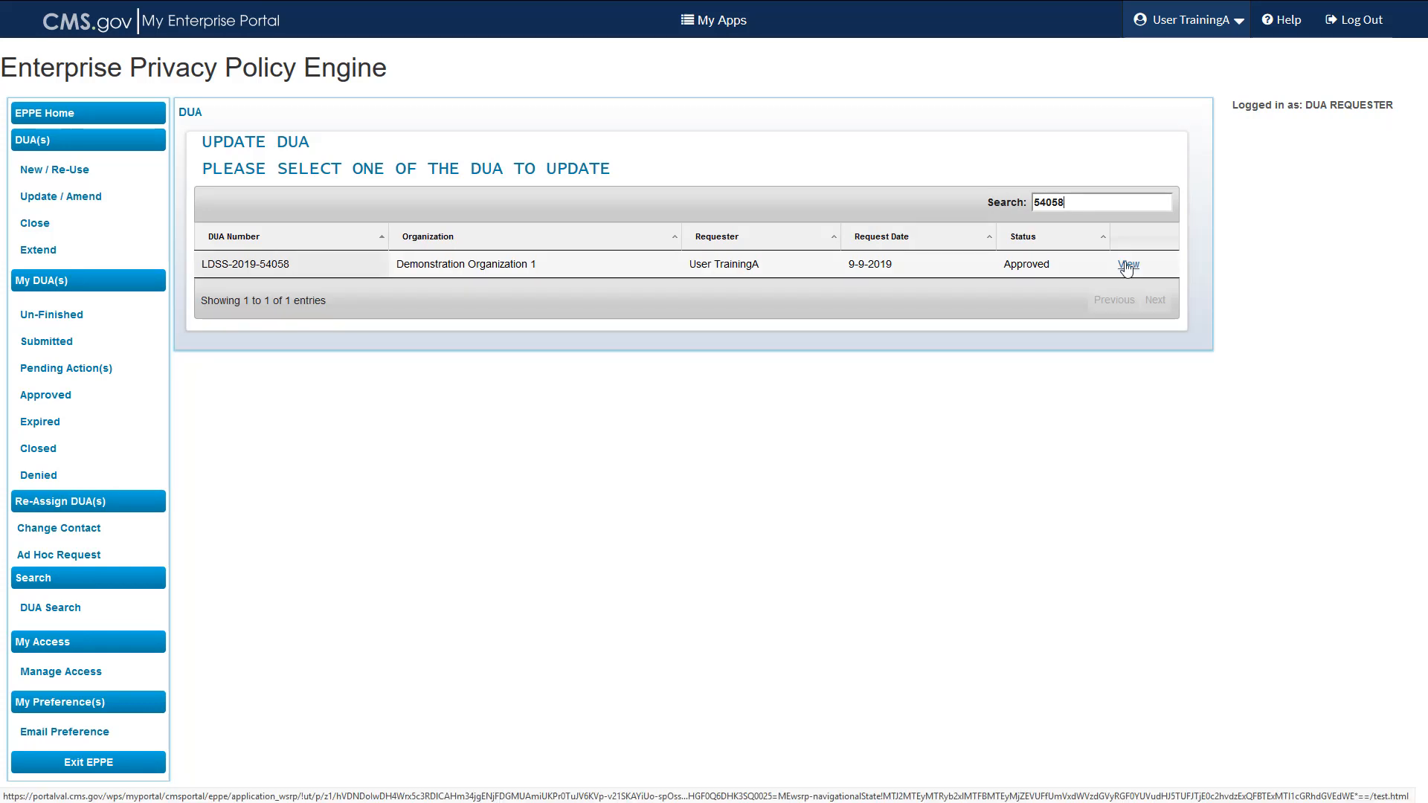
{"action": "left_click", "coordinate": [1127, 266]}
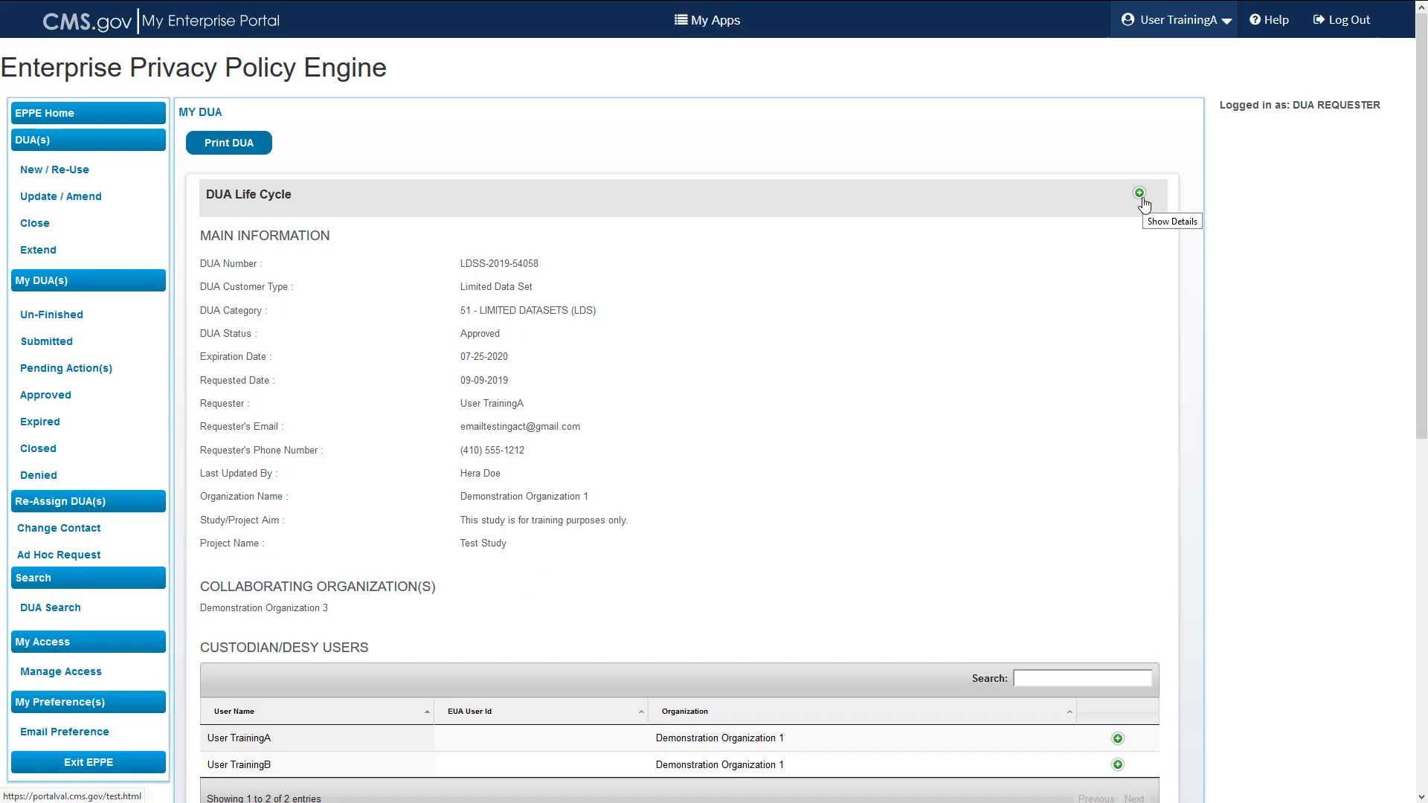
Step: Expand the DUA Life Cycle details to review the action history, and collapse them again
{"action": "left_click", "coordinate": [1139, 194]}
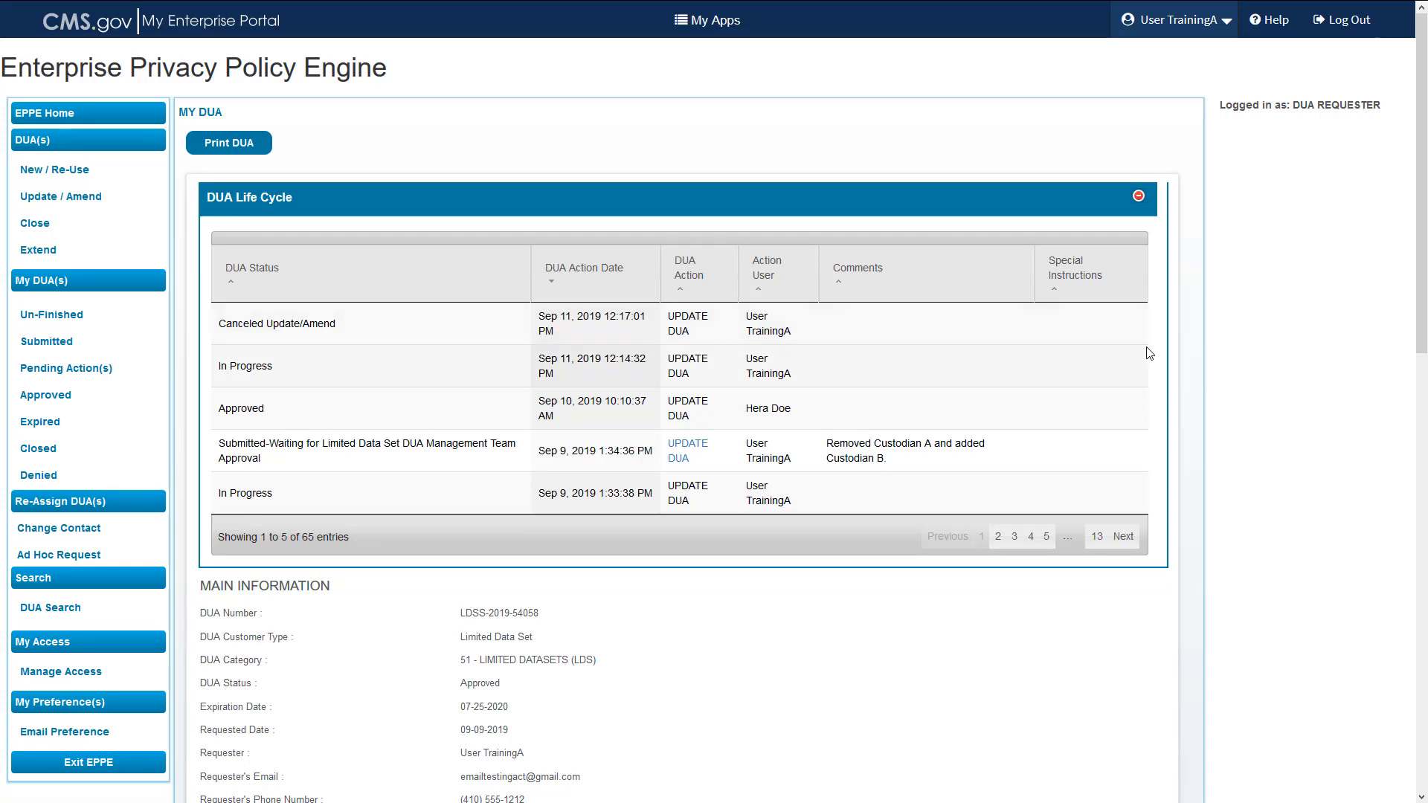
{"action": "left_click", "coordinate": [1139, 197]}
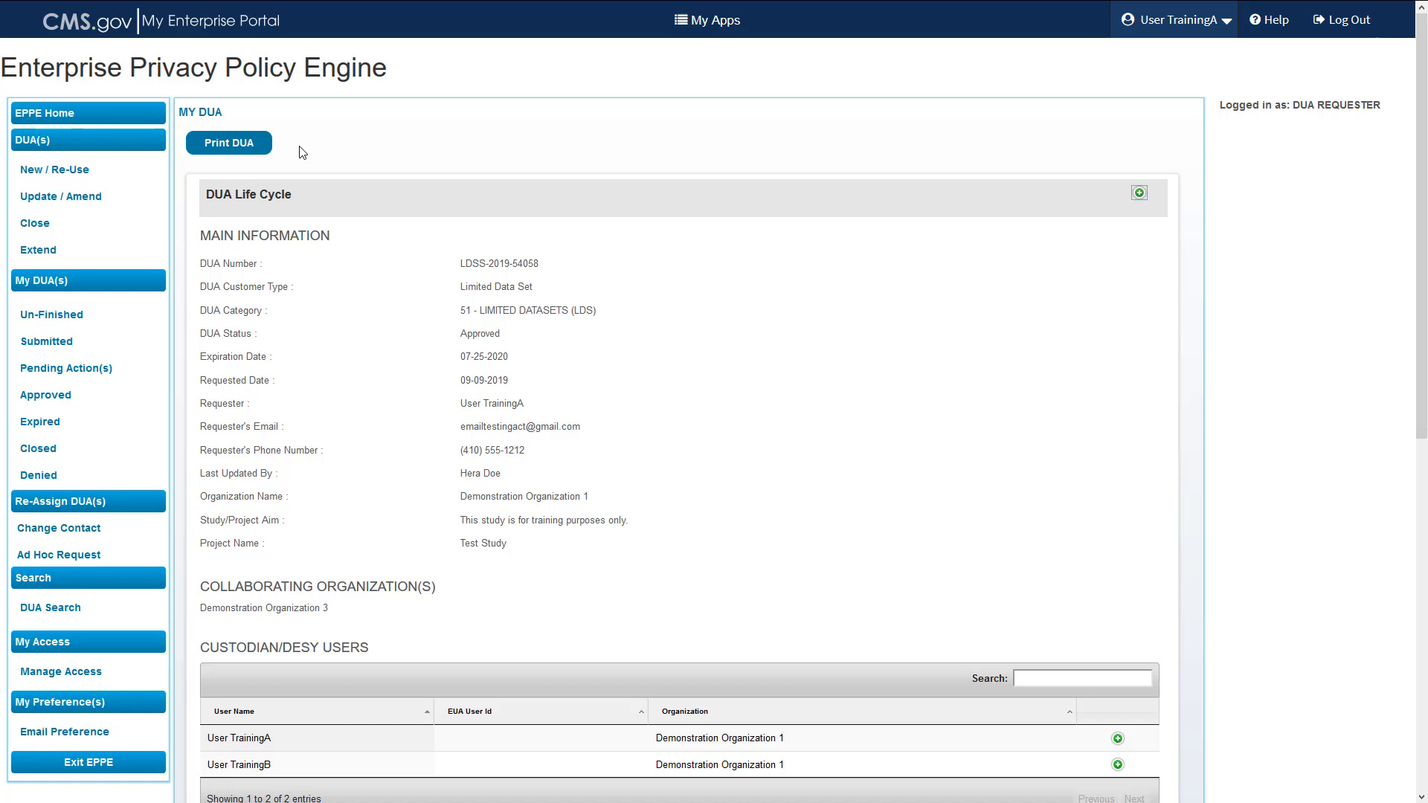
Step: Start an update of the approved DUA from the end of its details page
{"action": "scroll", "coordinate": [324, 395], "scroll_direction": "down", "scroll_amount": 4}
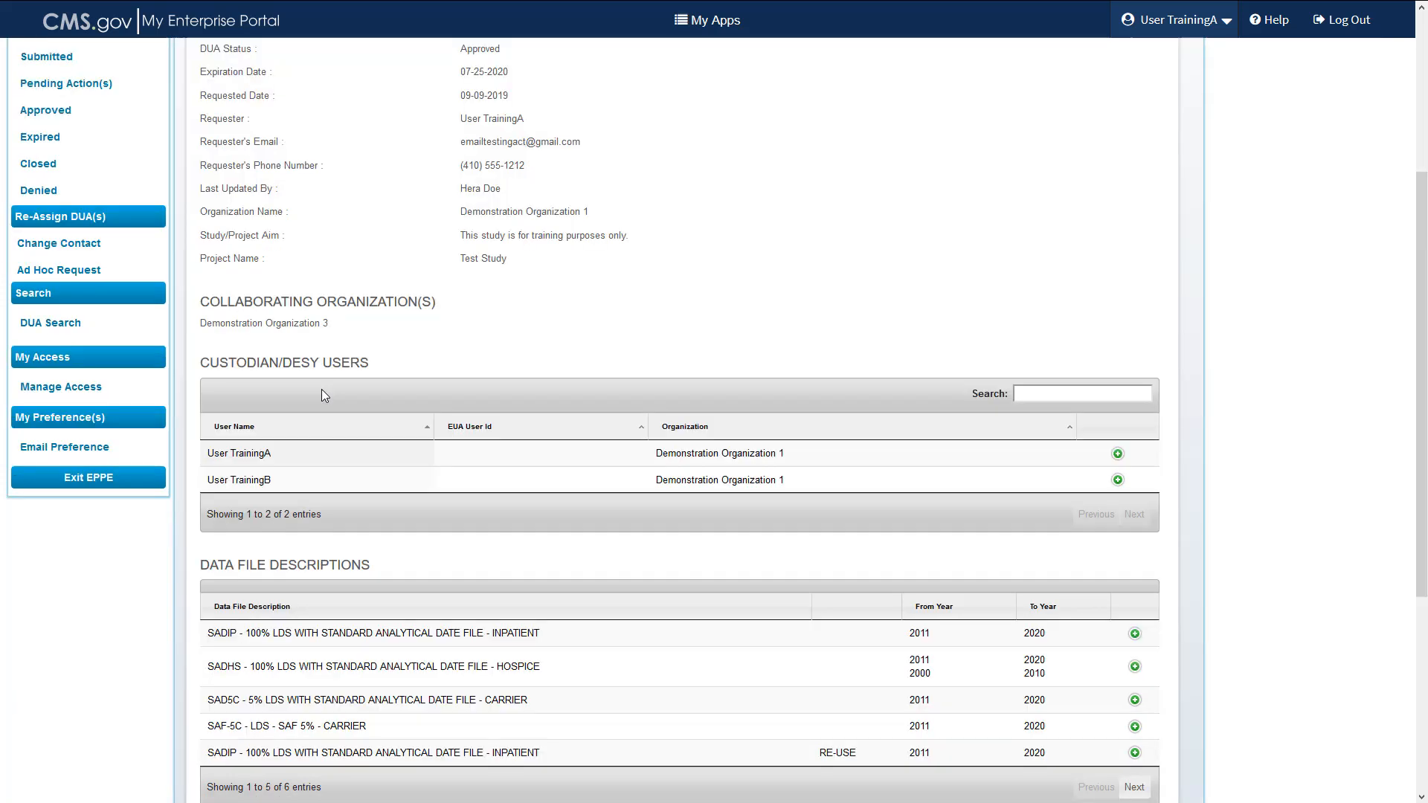
{"action": "scroll", "coordinate": [324, 396], "scroll_direction": "down", "scroll_amount": 5}
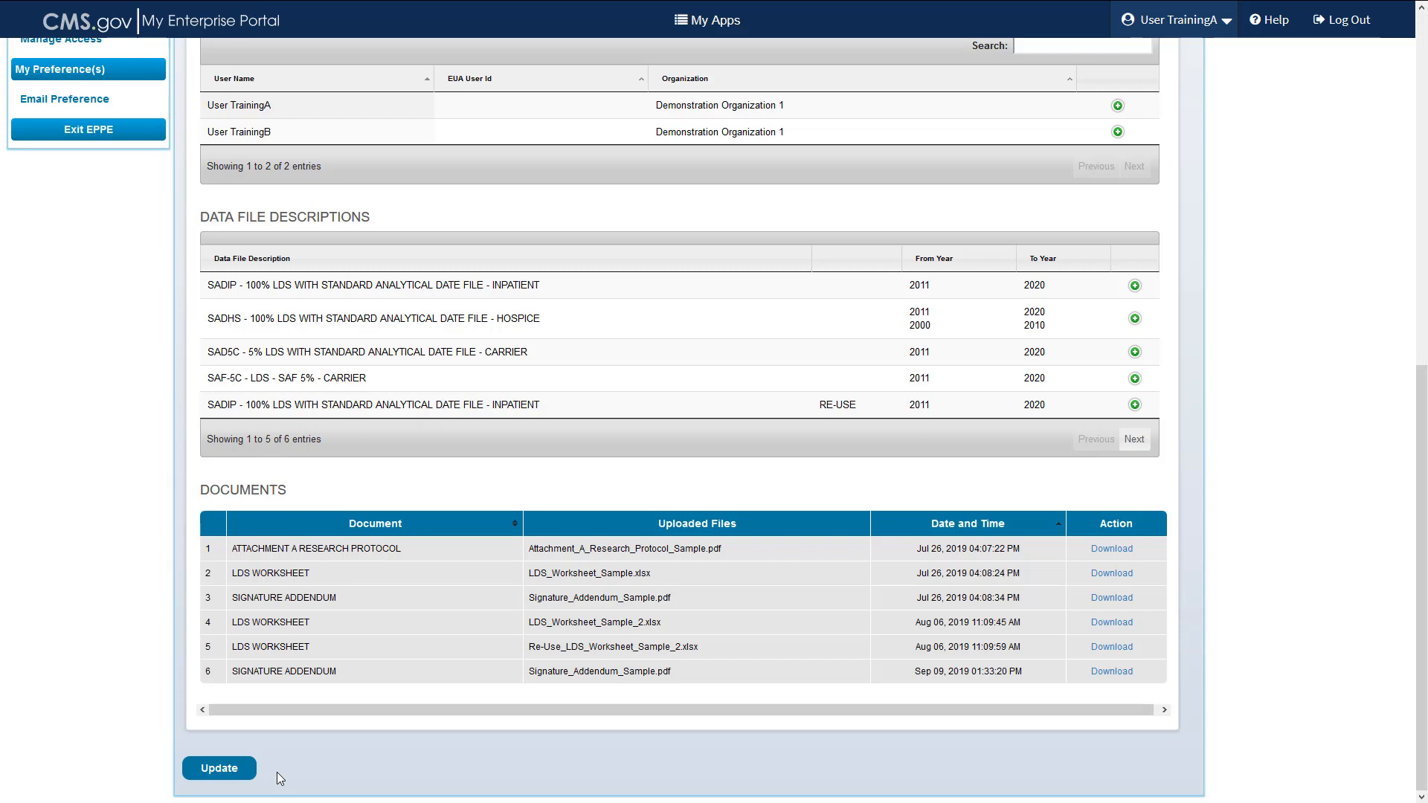
{"action": "left_click", "coordinate": [227, 771]}
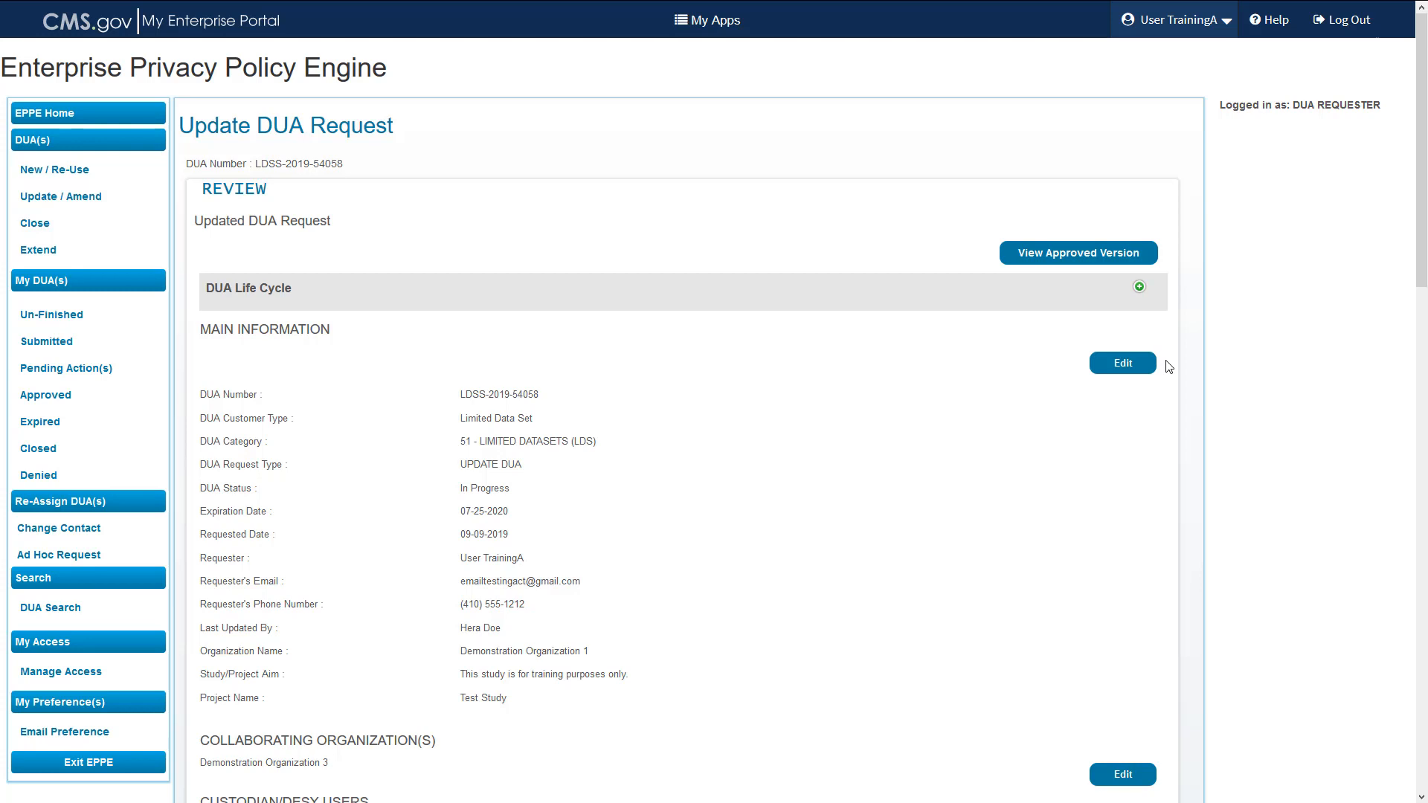
Step: Edit the collaborating organizations, answer YES to adding or removing them, and add DEMONSTRATION ORGANIZATION 2
{"action": "scroll", "coordinate": [1196, 529], "scroll_direction": "down", "scroll_amount": 3}
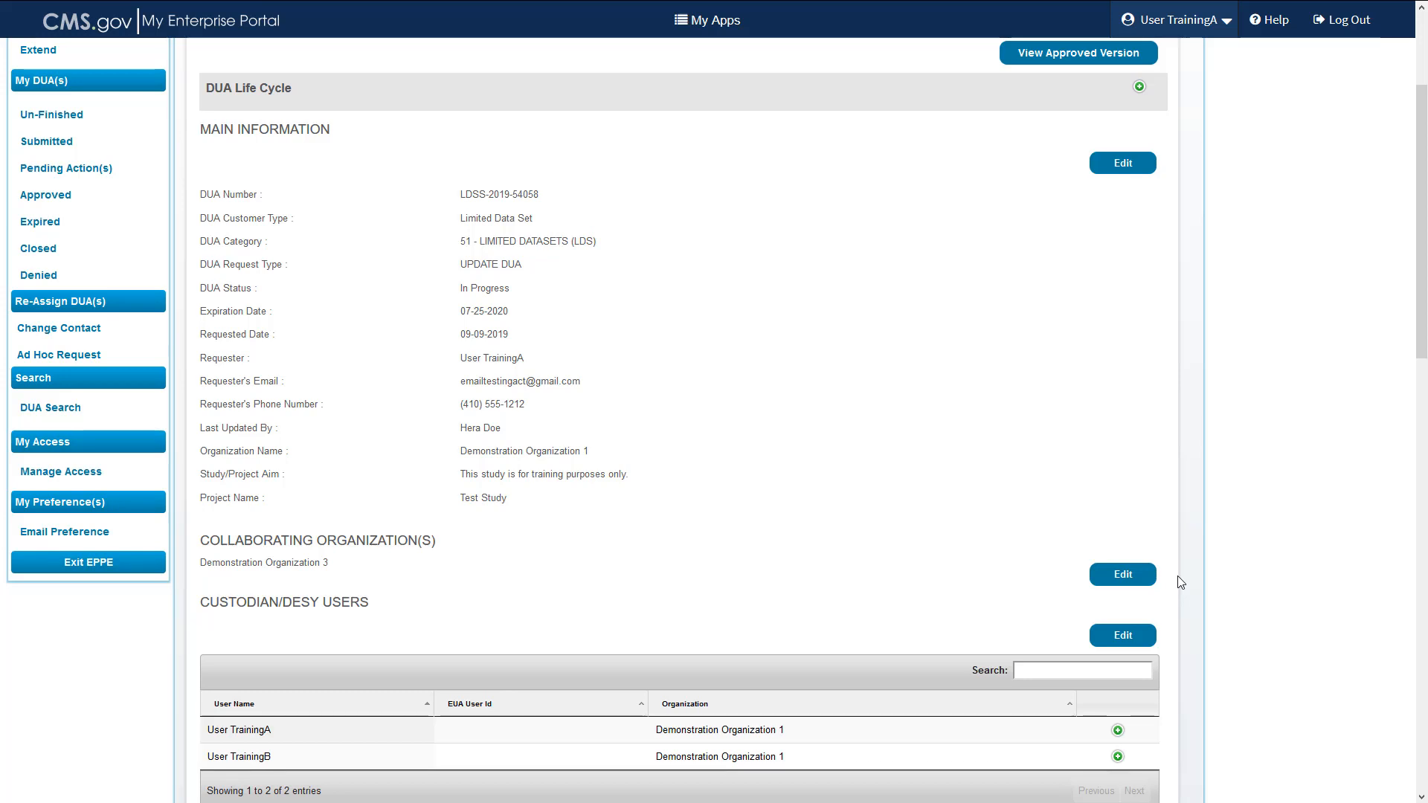
{"action": "left_click", "coordinate": [1123, 576]}
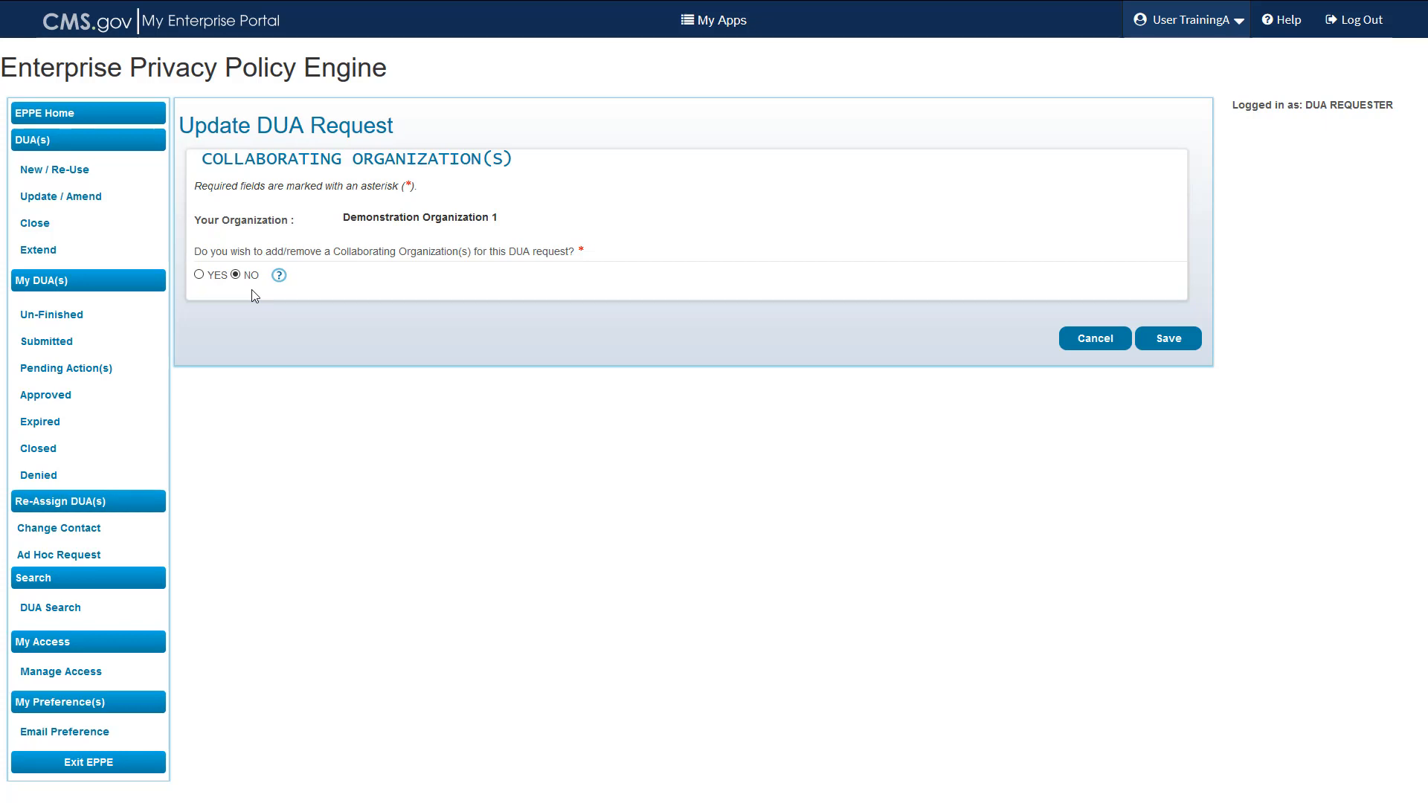
{"action": "left_click", "coordinate": [200, 275]}
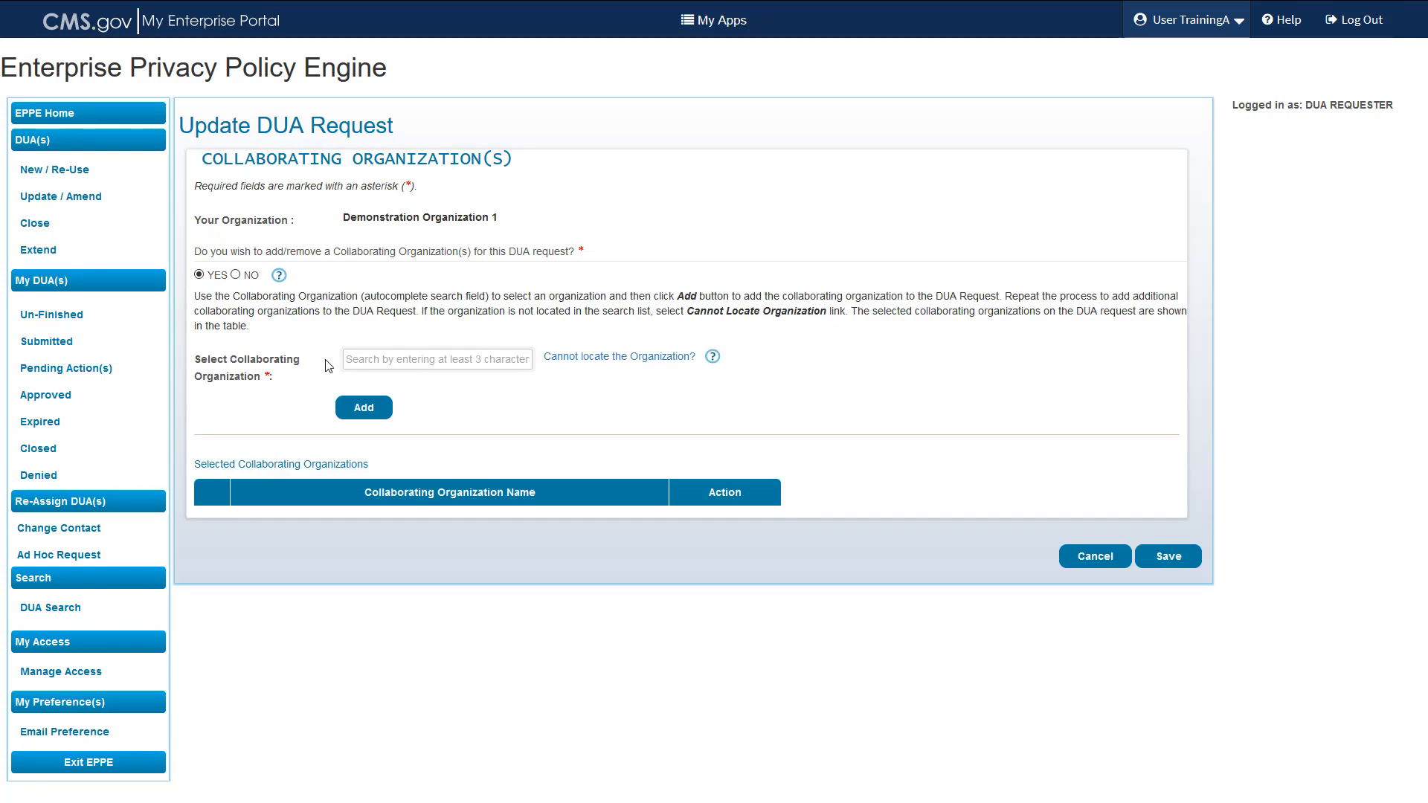
{"action": "left_click", "coordinate": [376, 359]}
{"action": "type", "text": "demon"}
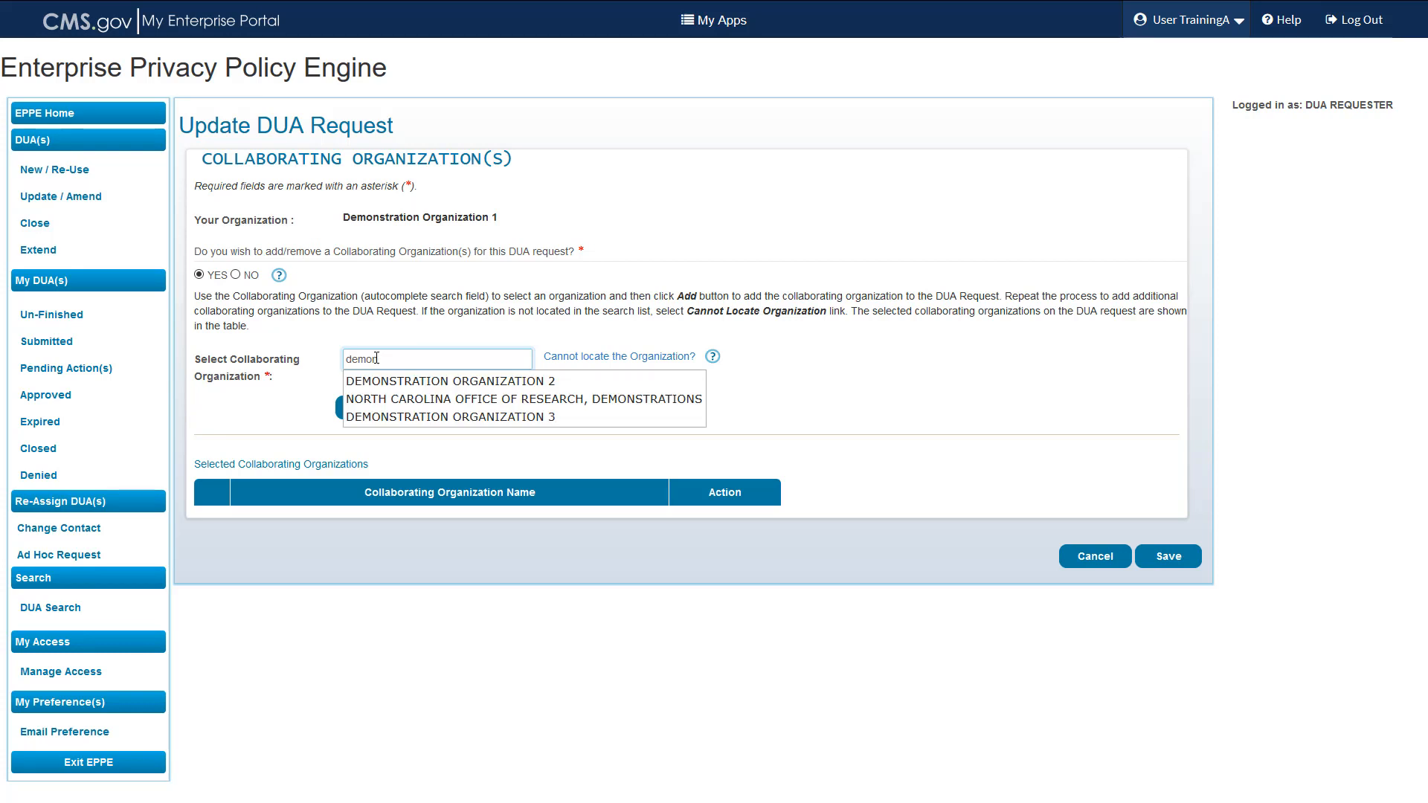
{"action": "left_click", "coordinate": [414, 384]}
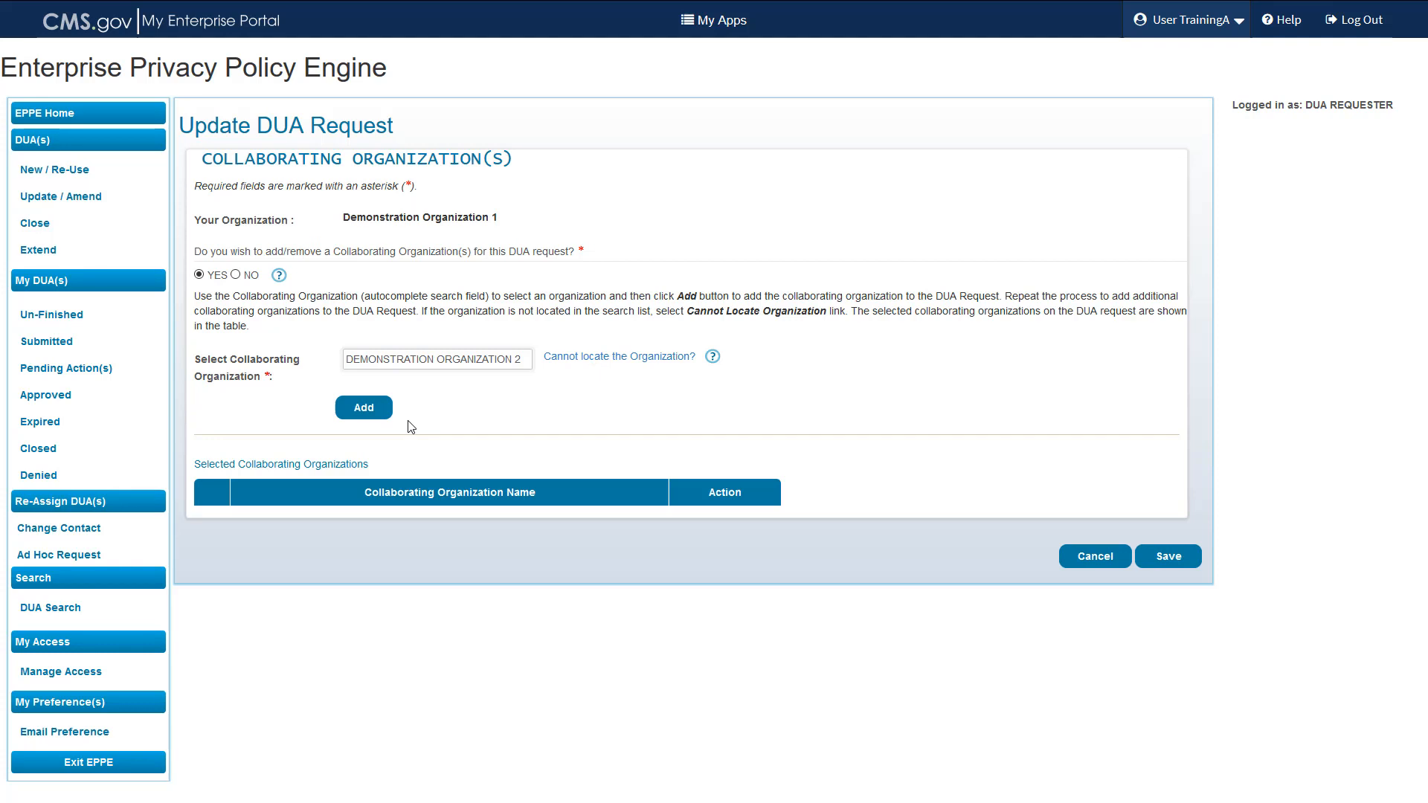
{"action": "left_click", "coordinate": [366, 414]}
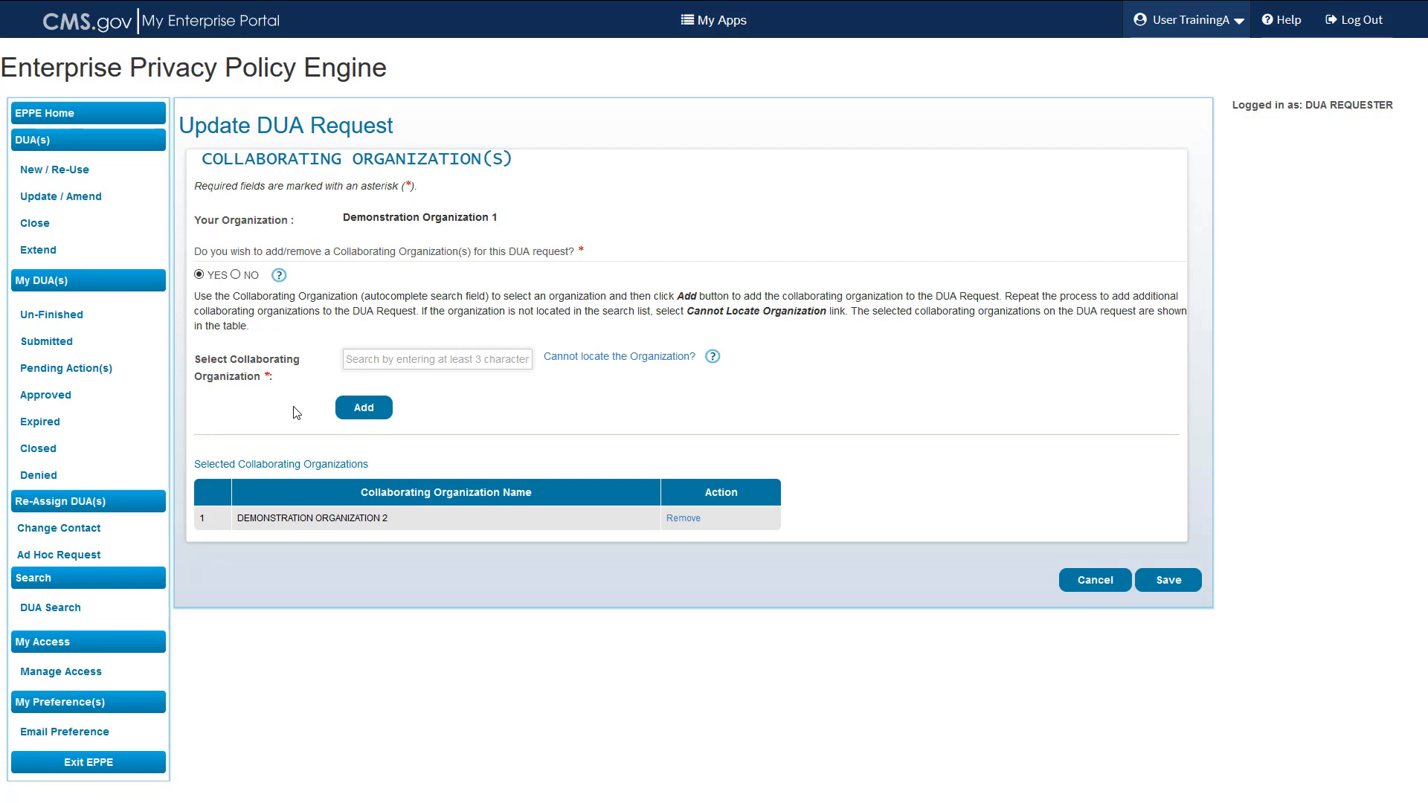
Step: Add DEMONSTRATION ORGANIZATION 3 to the selected collaborating organizations and remove it again
{"action": "left_click", "coordinate": [370, 356]}
{"action": "type", "text": "dem"}
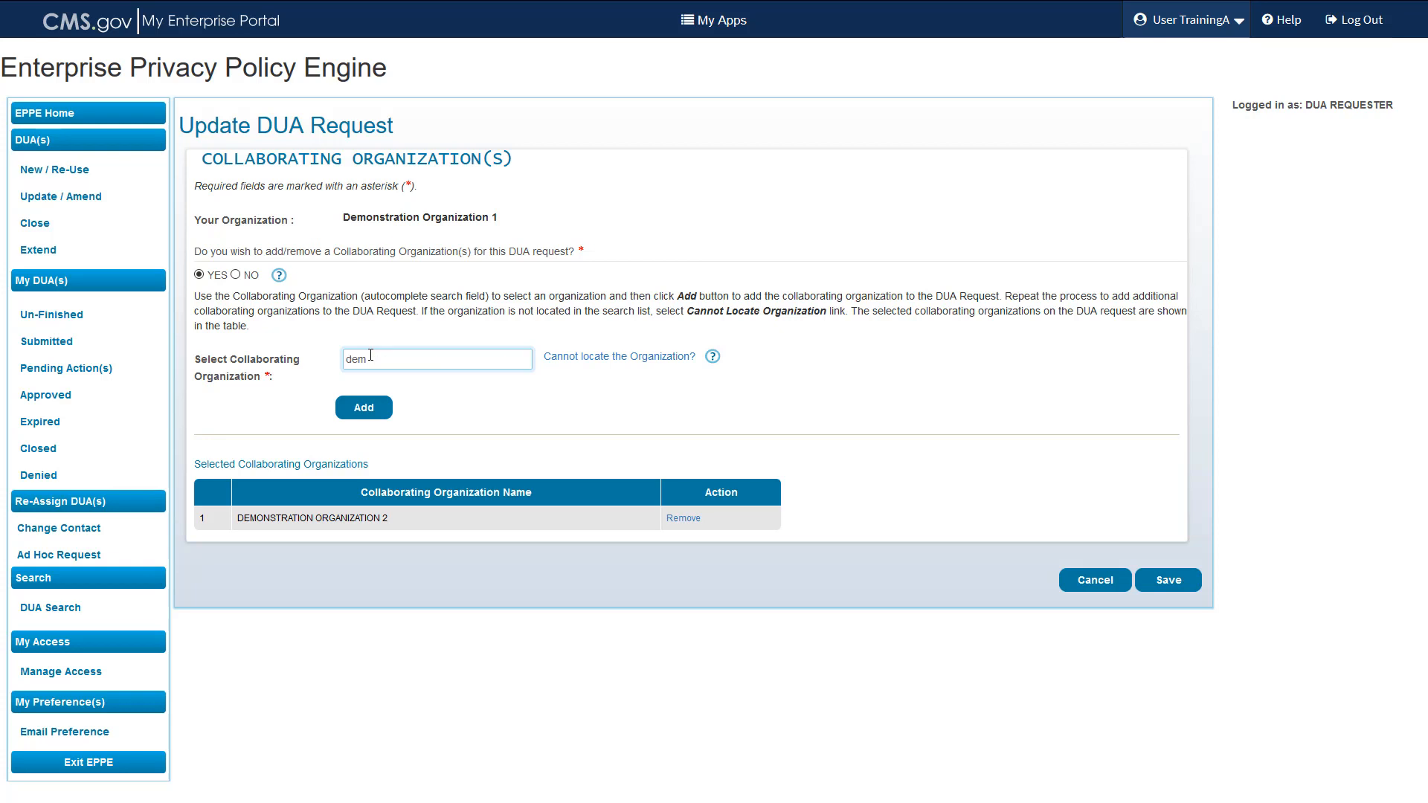
{"action": "type", "text": "ins"}
{"action": "key", "text": "BackSpace"}
{"action": "key", "text": "BackSpace"}
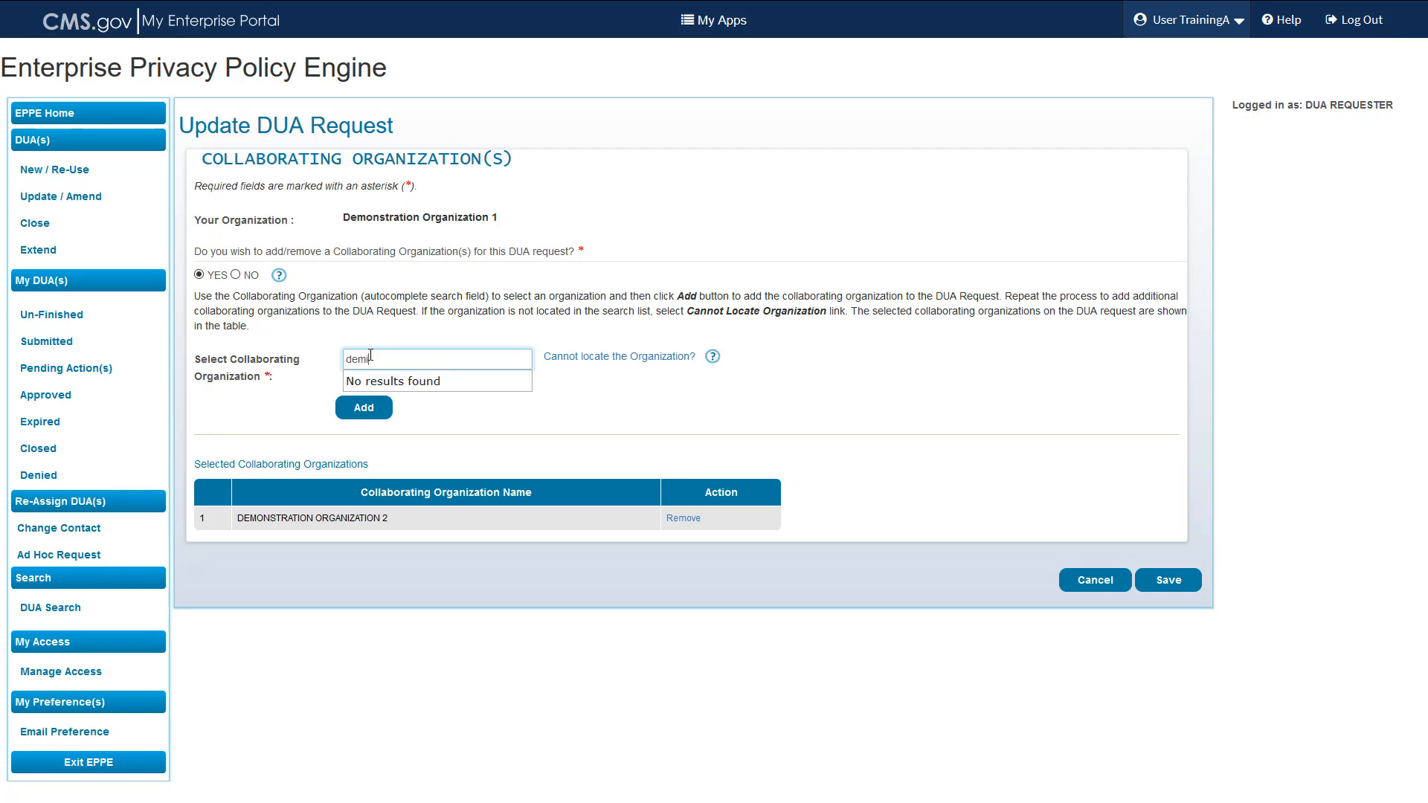
{"action": "type", "text": "on"}
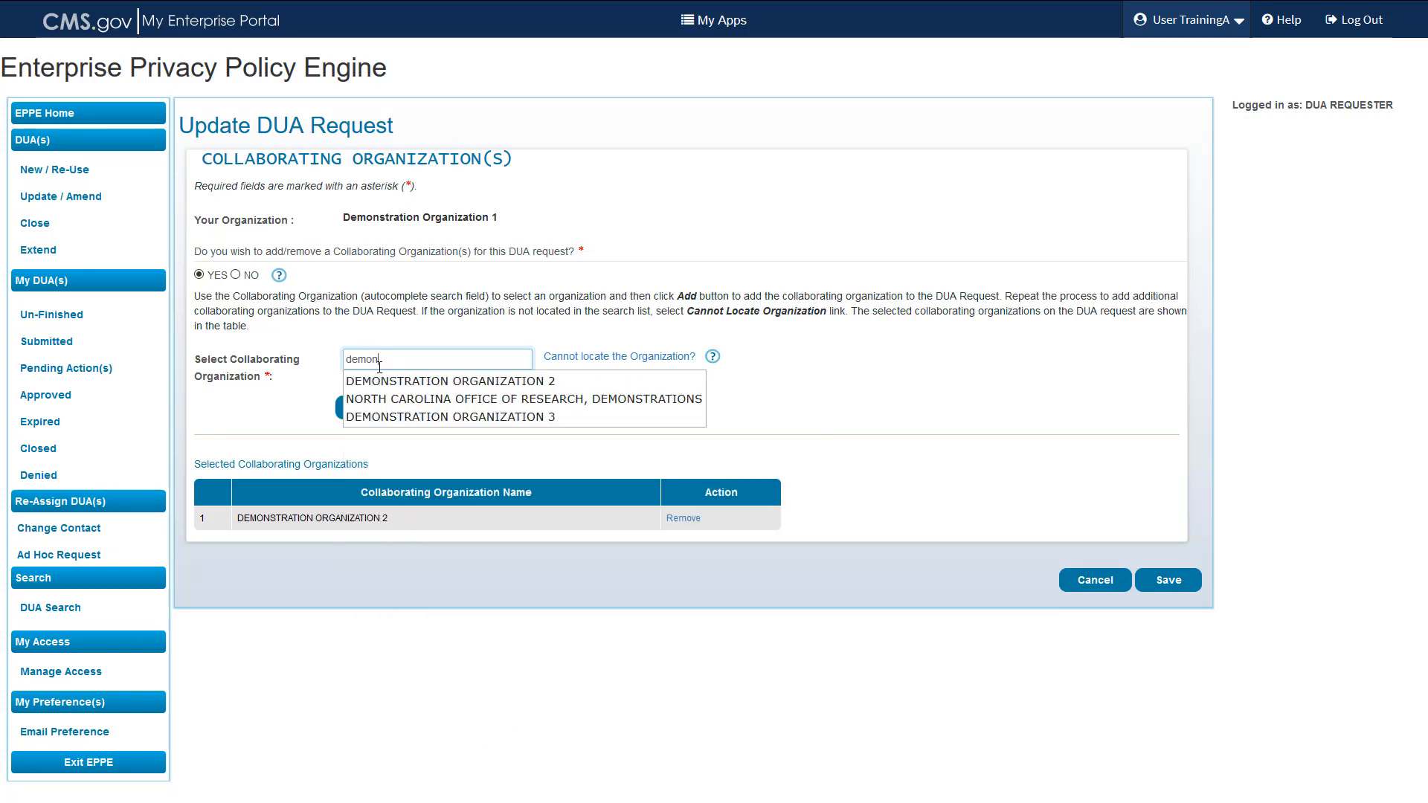
{"action": "left_click", "coordinate": [398, 417]}
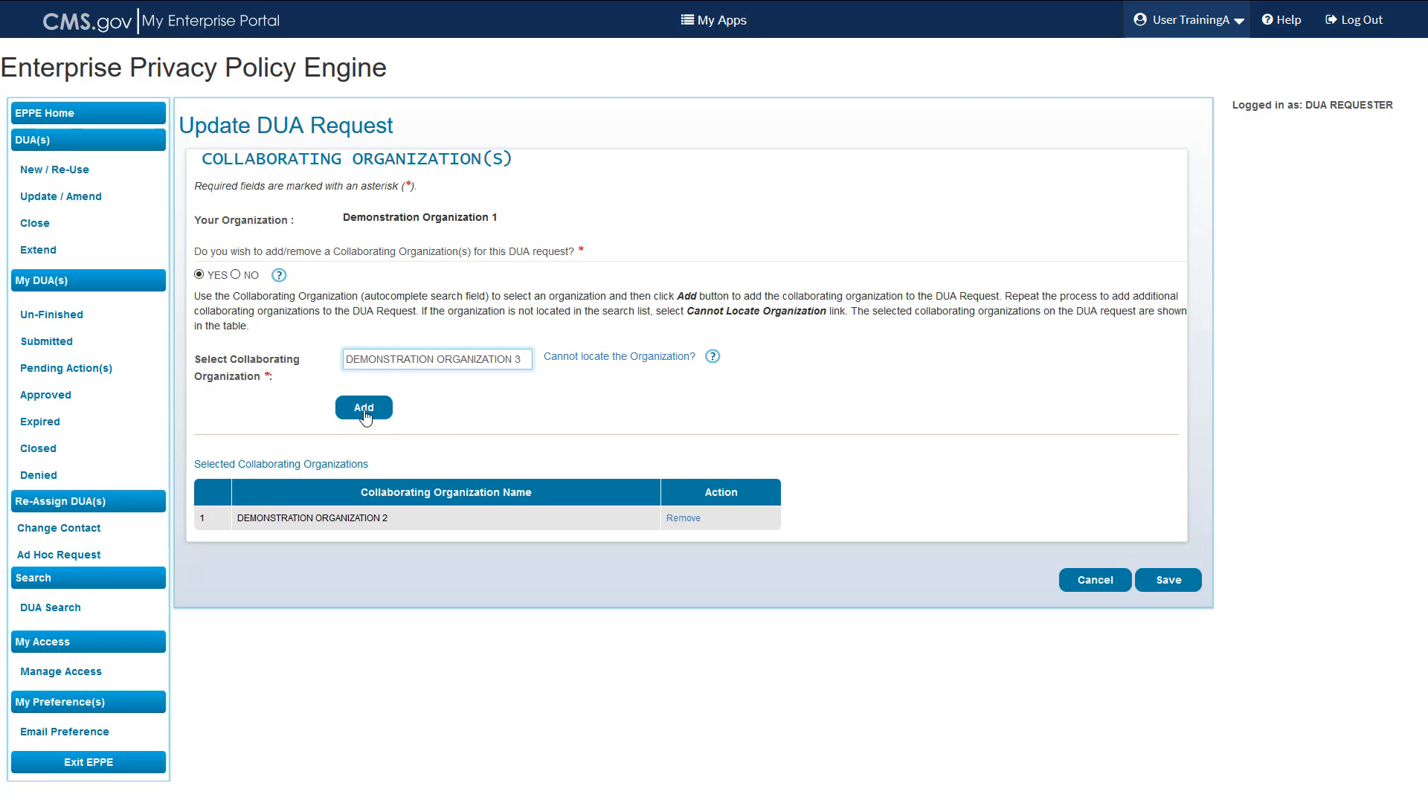
{"action": "left_click", "coordinate": [364, 408]}
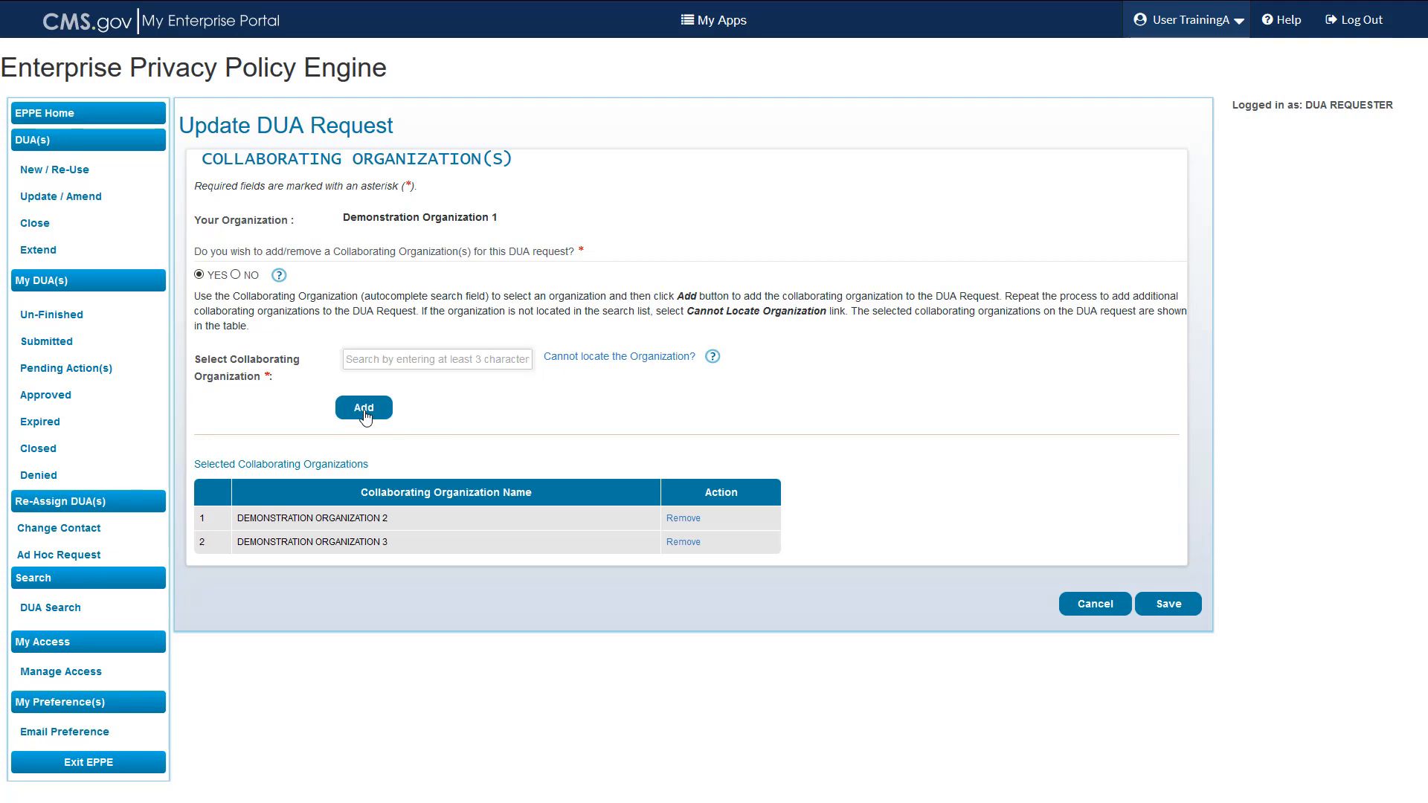
{"action": "left_click", "coordinate": [682, 543]}
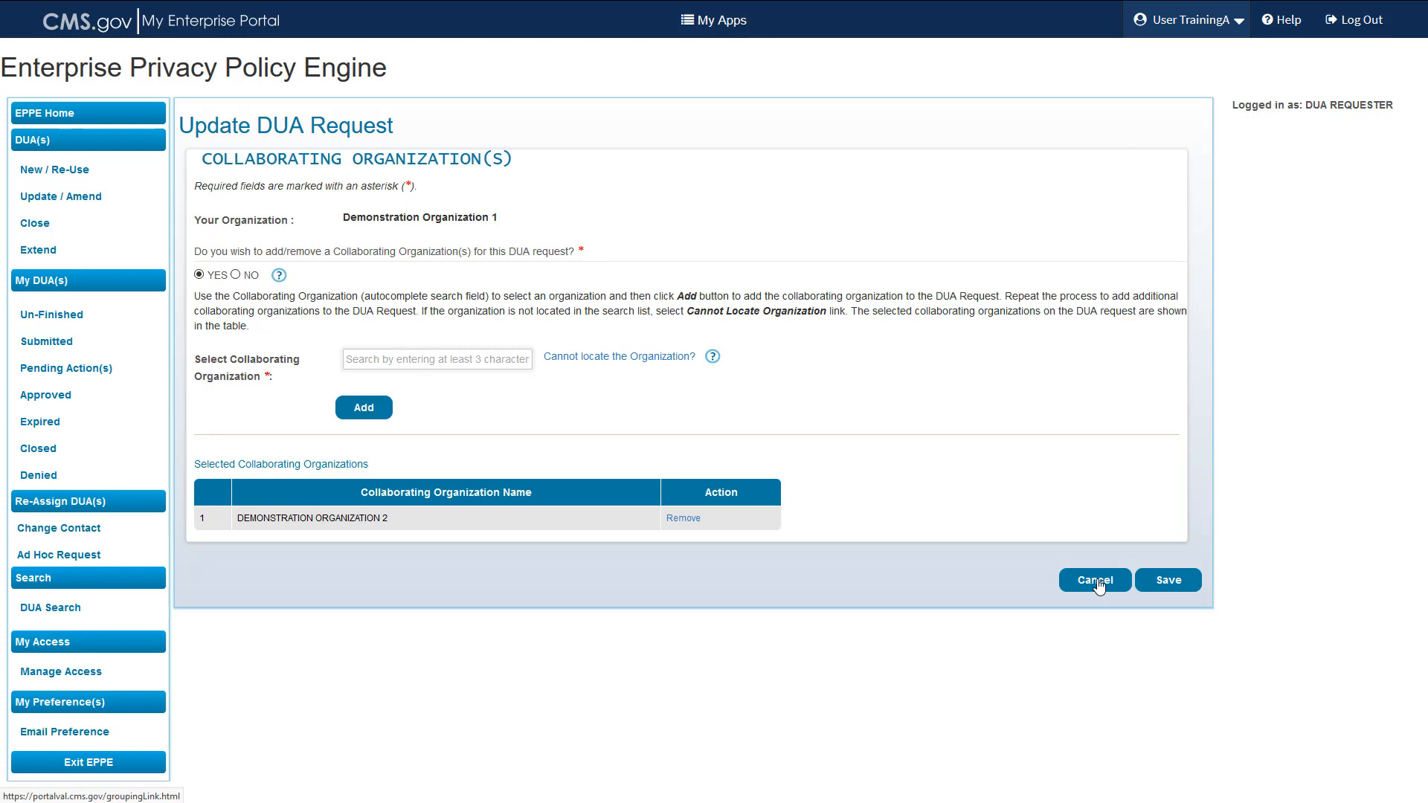
Step: Save the collaborating organization change, and save the update request with the comment "Added a new Collaborating Organization."
{"action": "left_click", "coordinate": [1168, 589]}
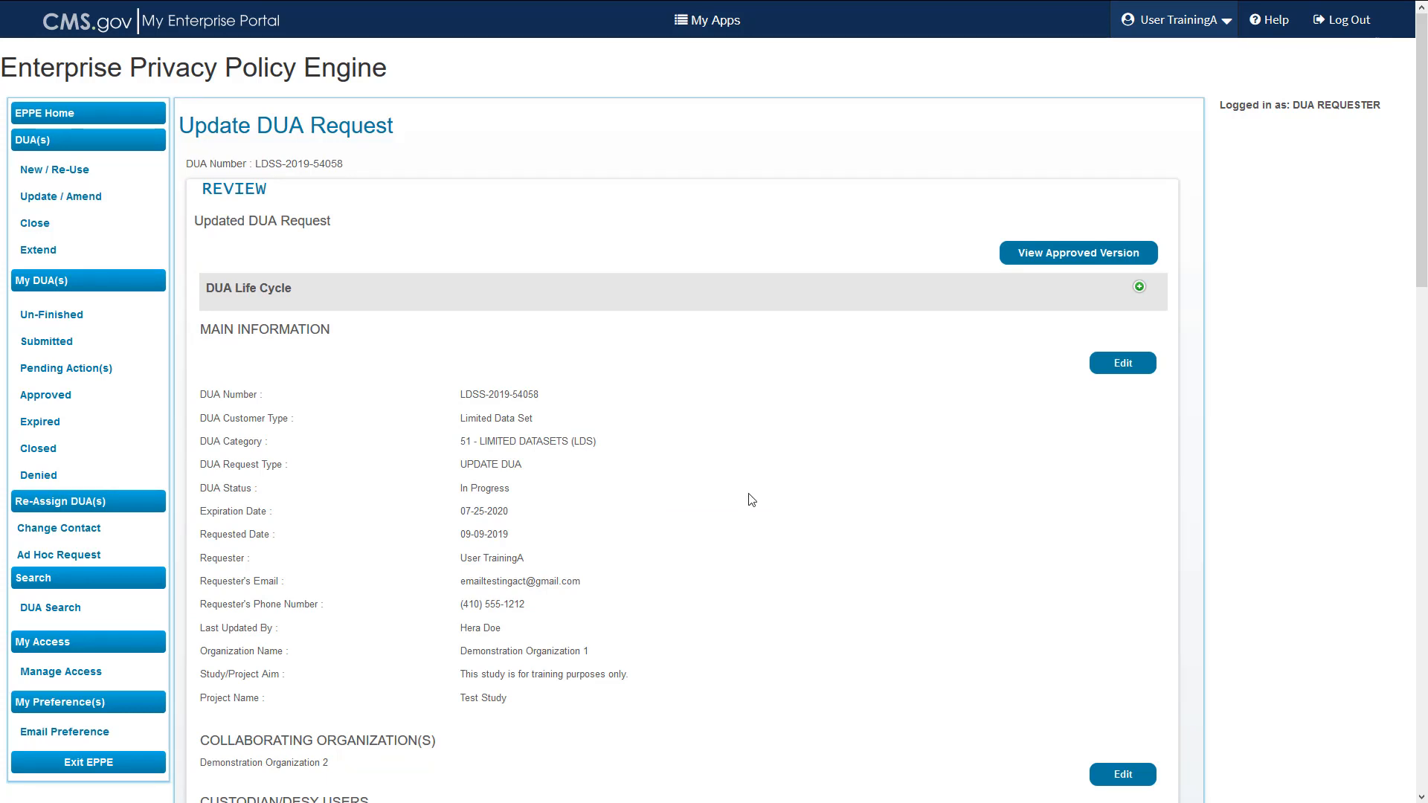
{"action": "scroll", "coordinate": [752, 500], "scroll_direction": "down", "scroll_amount": 4}
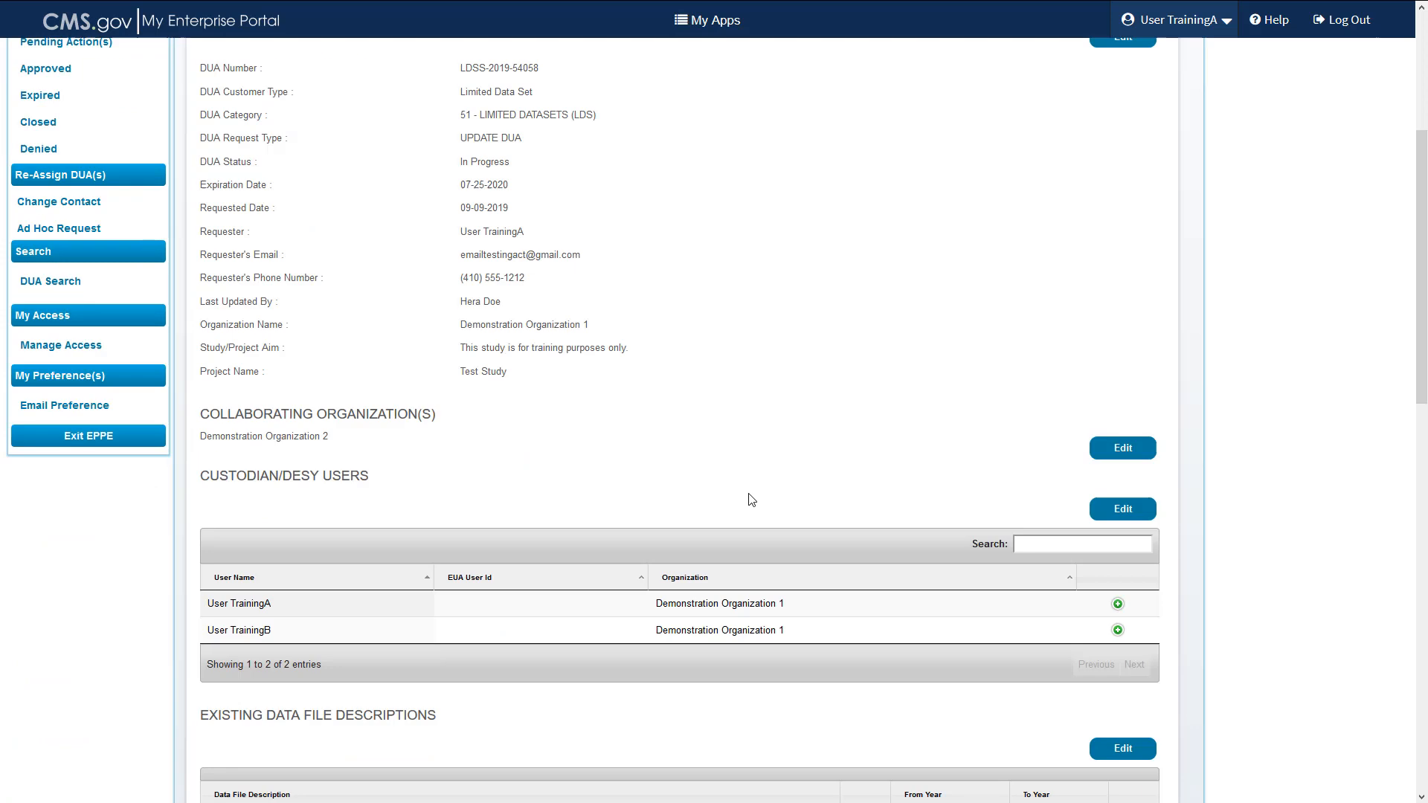
{"action": "scroll", "coordinate": [751, 500], "scroll_direction": "down", "scroll_amount": 8}
{"action": "scroll", "coordinate": [750, 476], "scroll_direction": "down", "scroll_amount": 5}
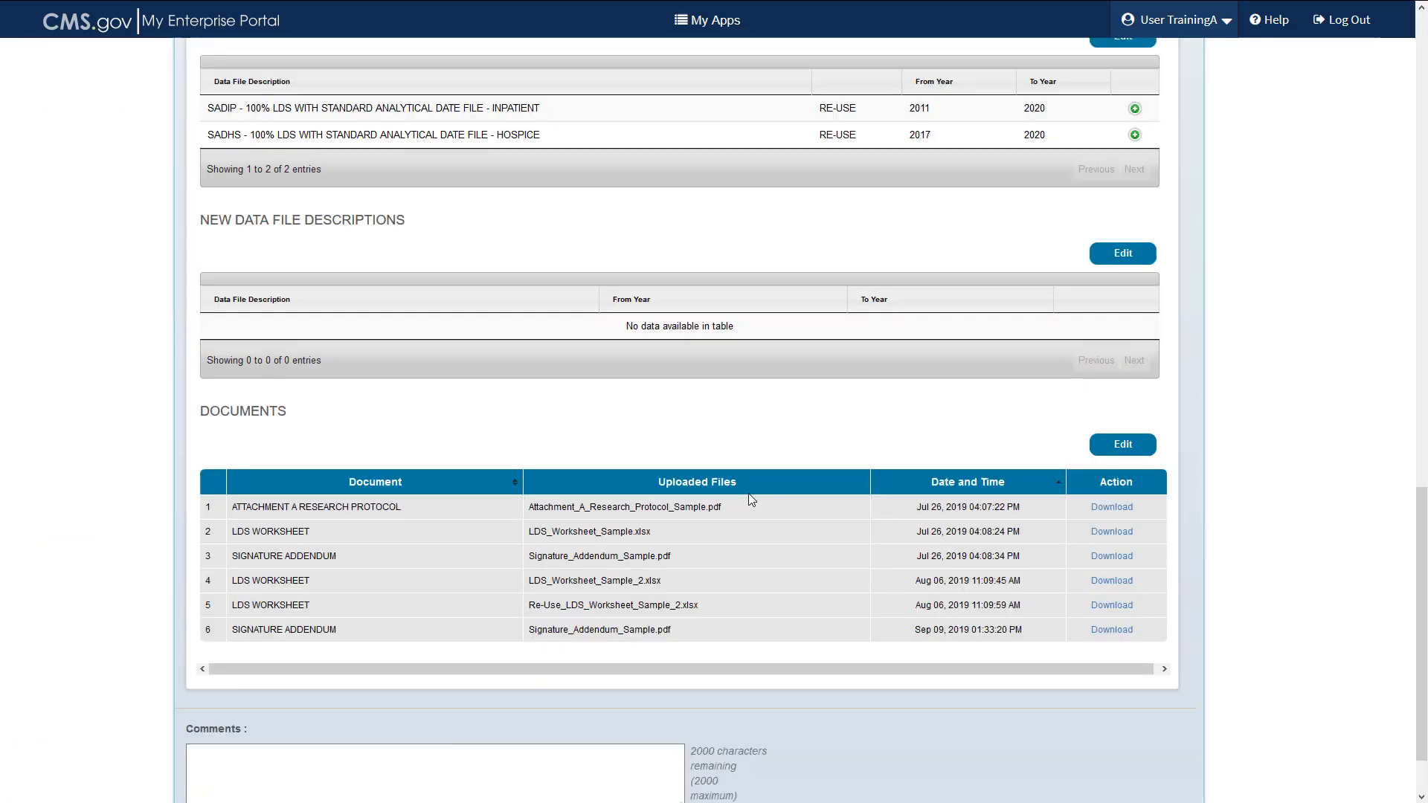
{"action": "scroll", "coordinate": [463, 697], "scroll_direction": "down", "scroll_amount": 1}
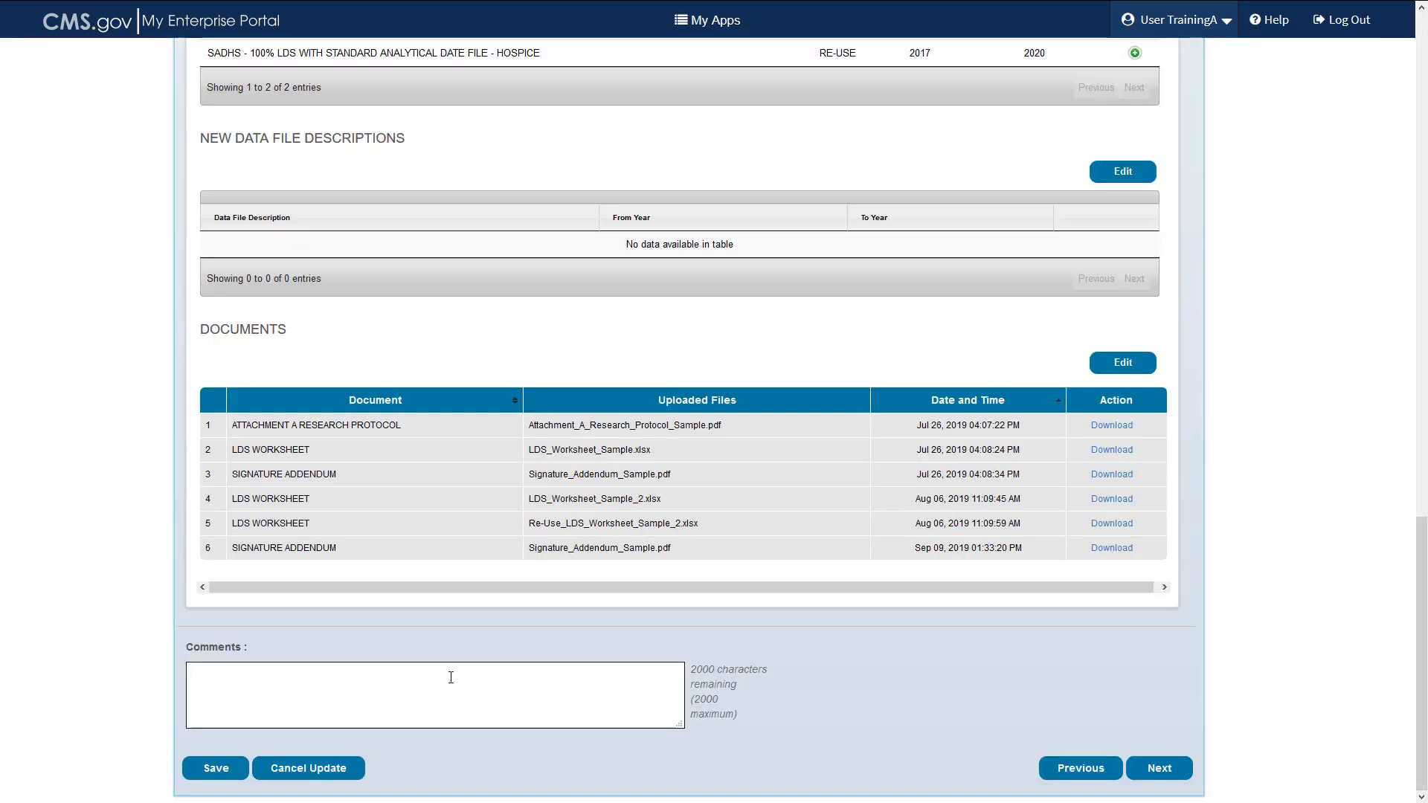
{"action": "left_click", "coordinate": [451, 678]}
{"action": "type", "text": "Added a new Collaborating Organization."}
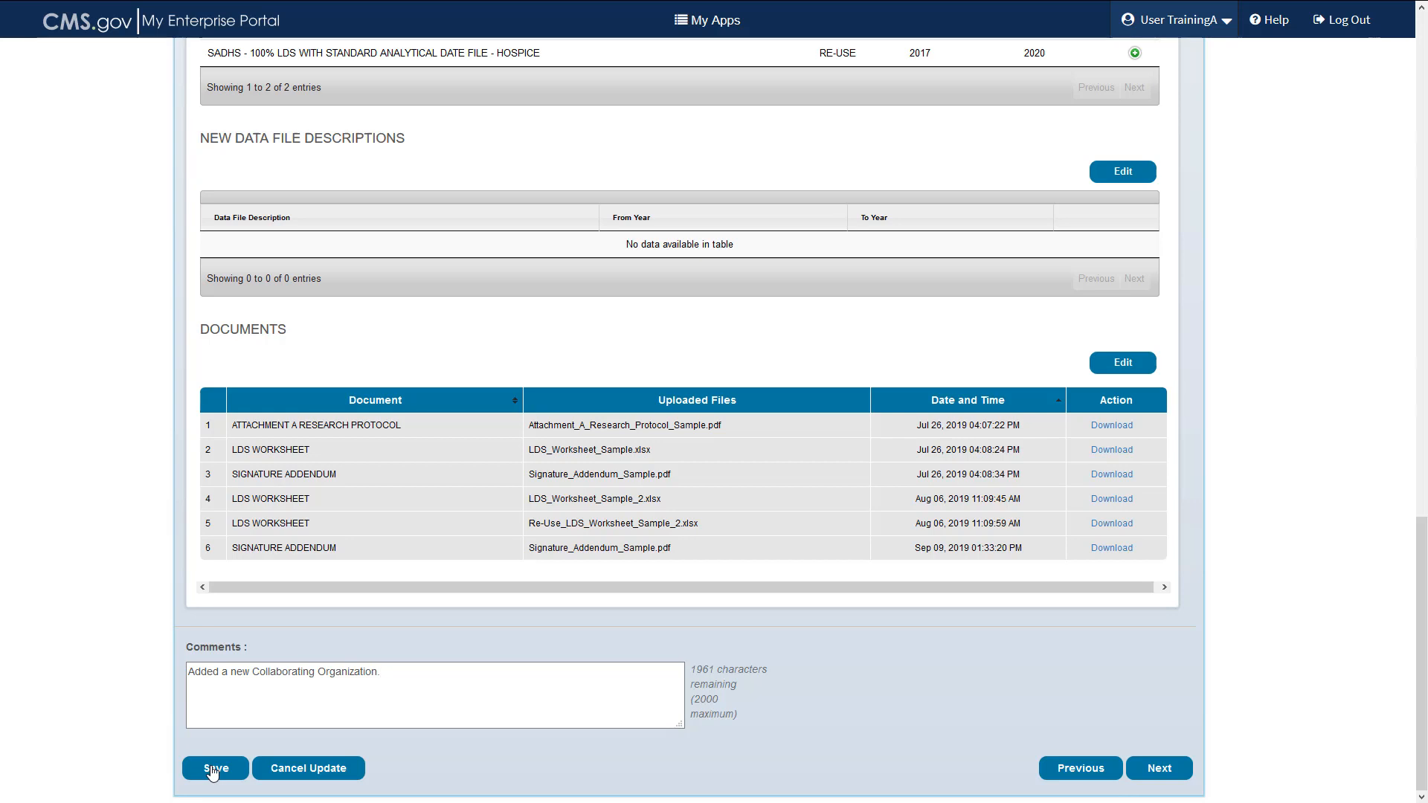
{"action": "left_click", "coordinate": [213, 770]}
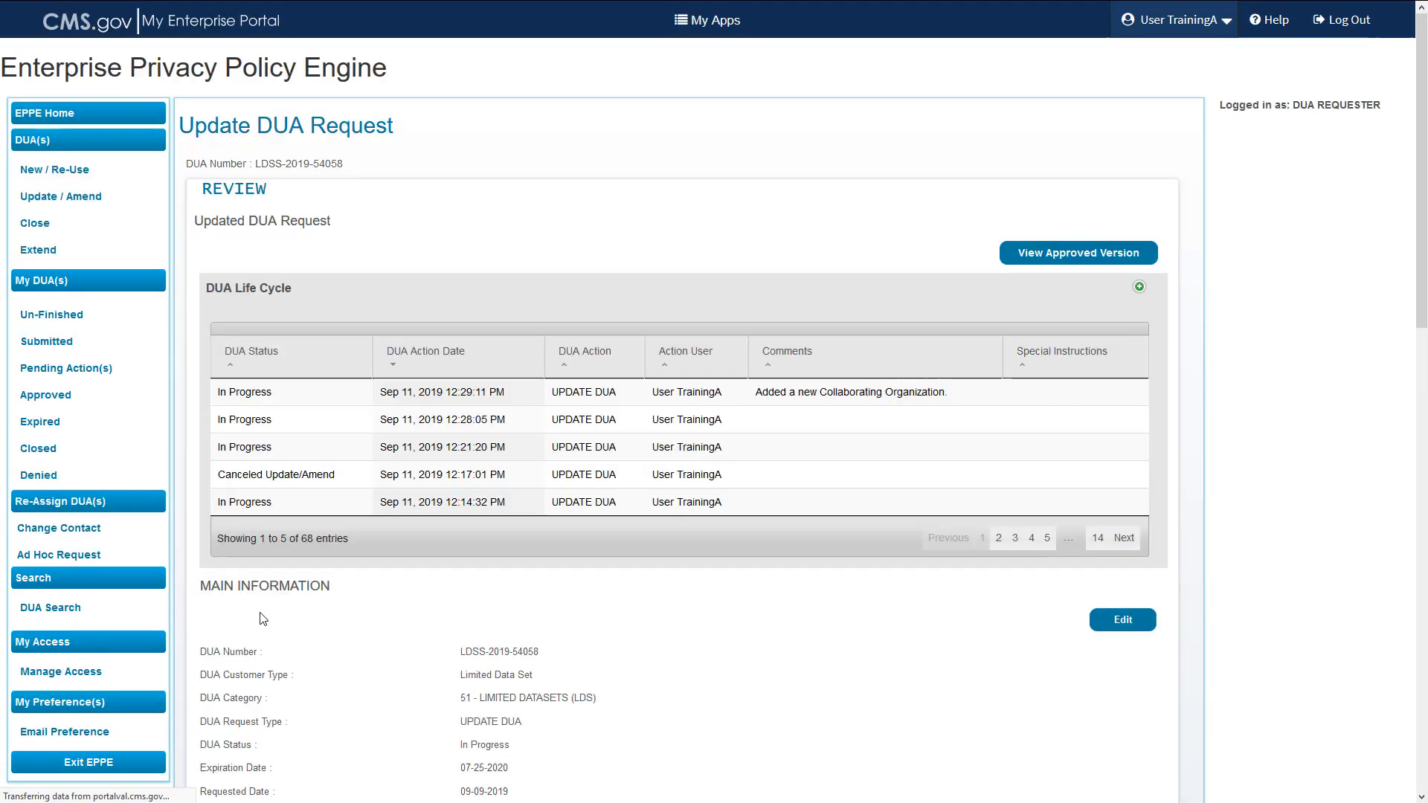
Step: Request cancellation of the DUA update, read the full warning, and dismiss it without confirming
{"action": "scroll", "coordinate": [260, 617], "scroll_direction": "down", "scroll_amount": 5}
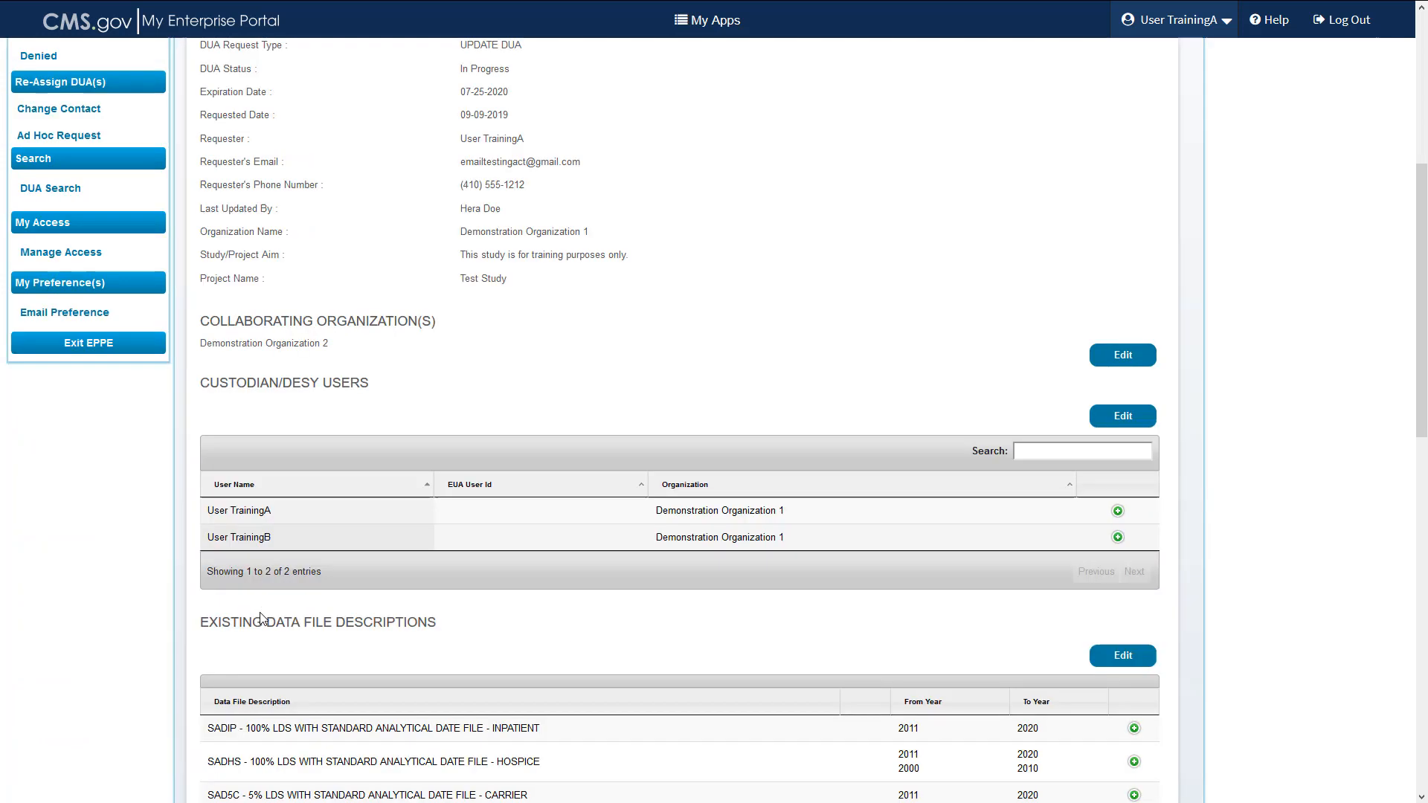
{"action": "scroll", "coordinate": [262, 619], "scroll_direction": "down", "scroll_amount": 10}
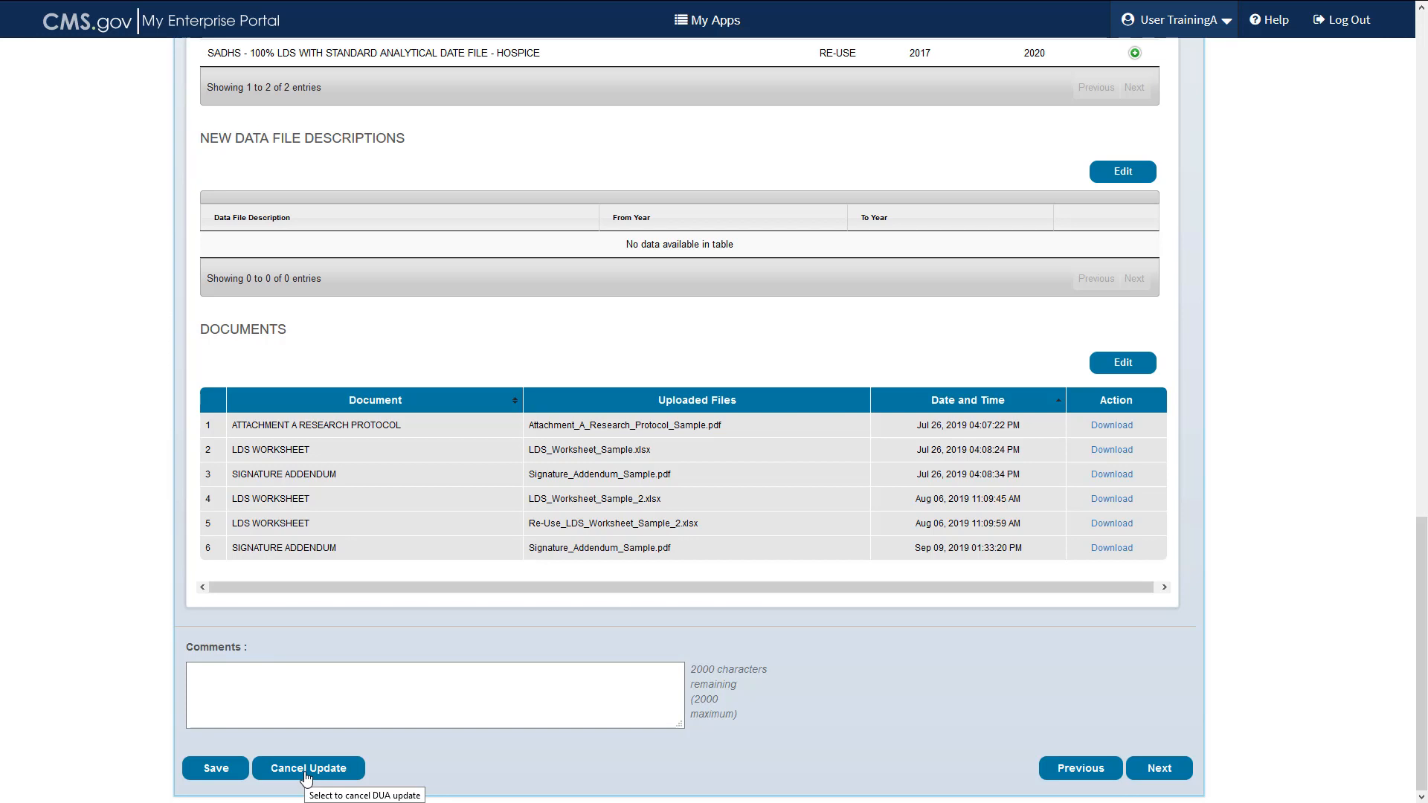
{"action": "left_click", "coordinate": [307, 771]}
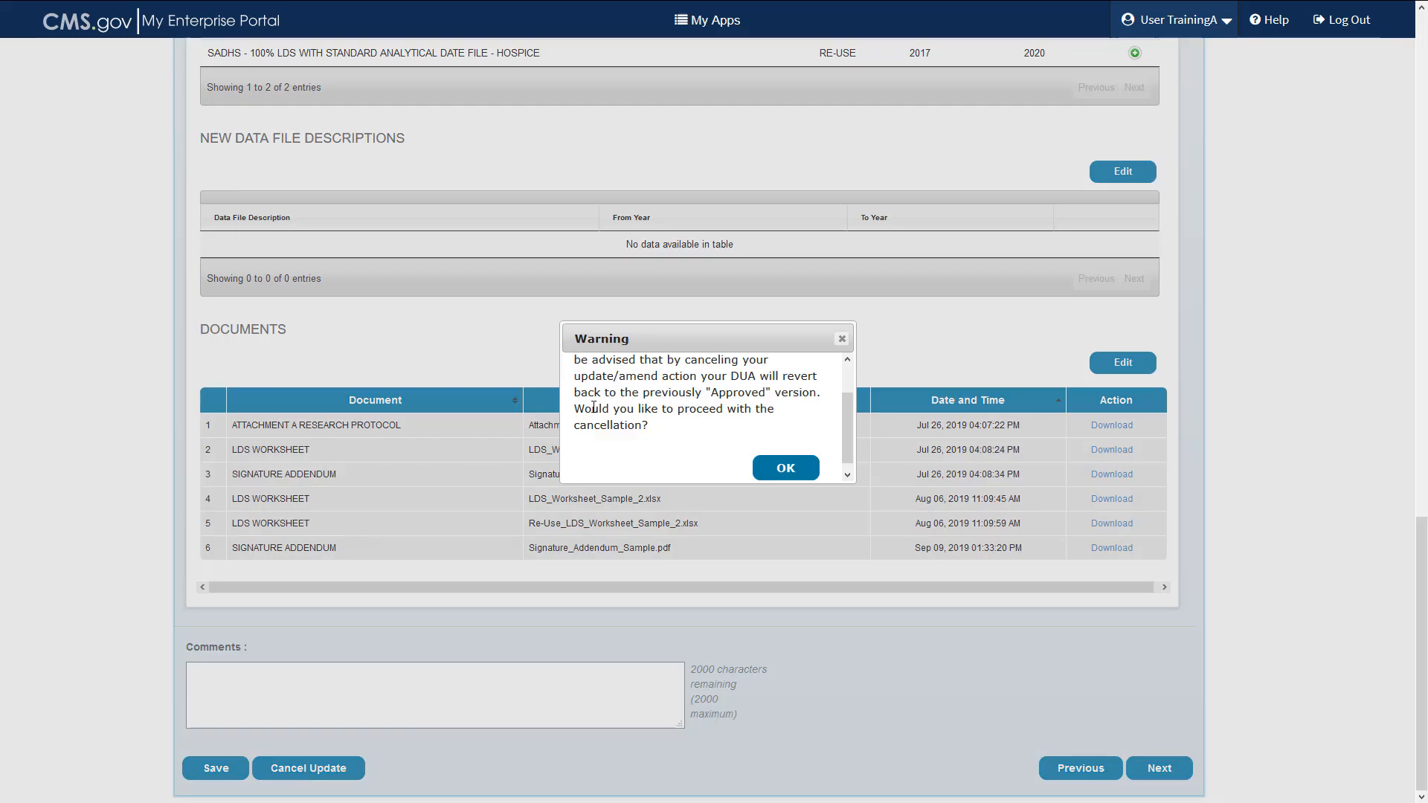
{"action": "scroll", "coordinate": [594, 407], "scroll_direction": "up", "scroll_amount": 2}
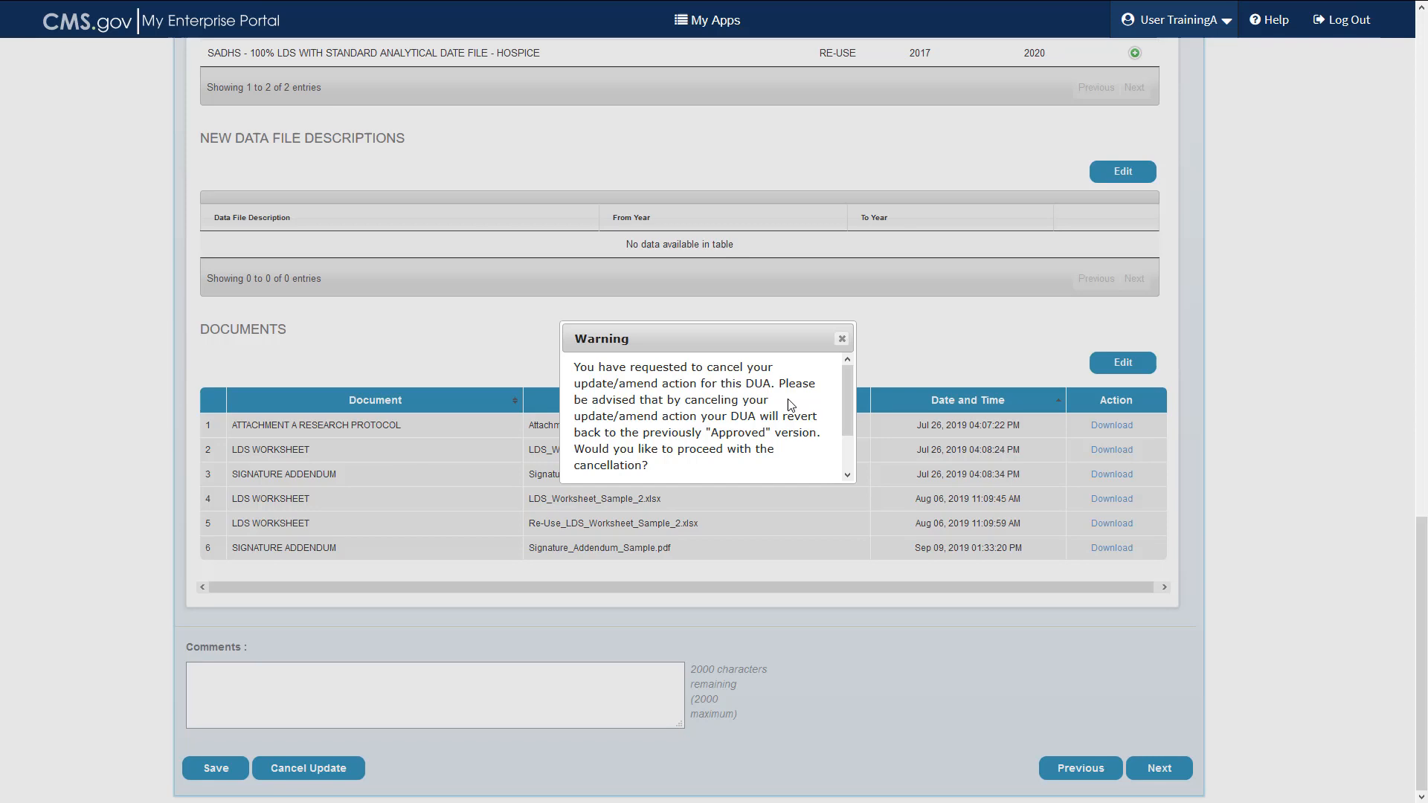
{"action": "scroll", "coordinate": [790, 406], "scroll_direction": "down", "scroll_amount": 1}
{"action": "scroll", "coordinate": [789, 417], "scroll_direction": "down", "scroll_amount": 2}
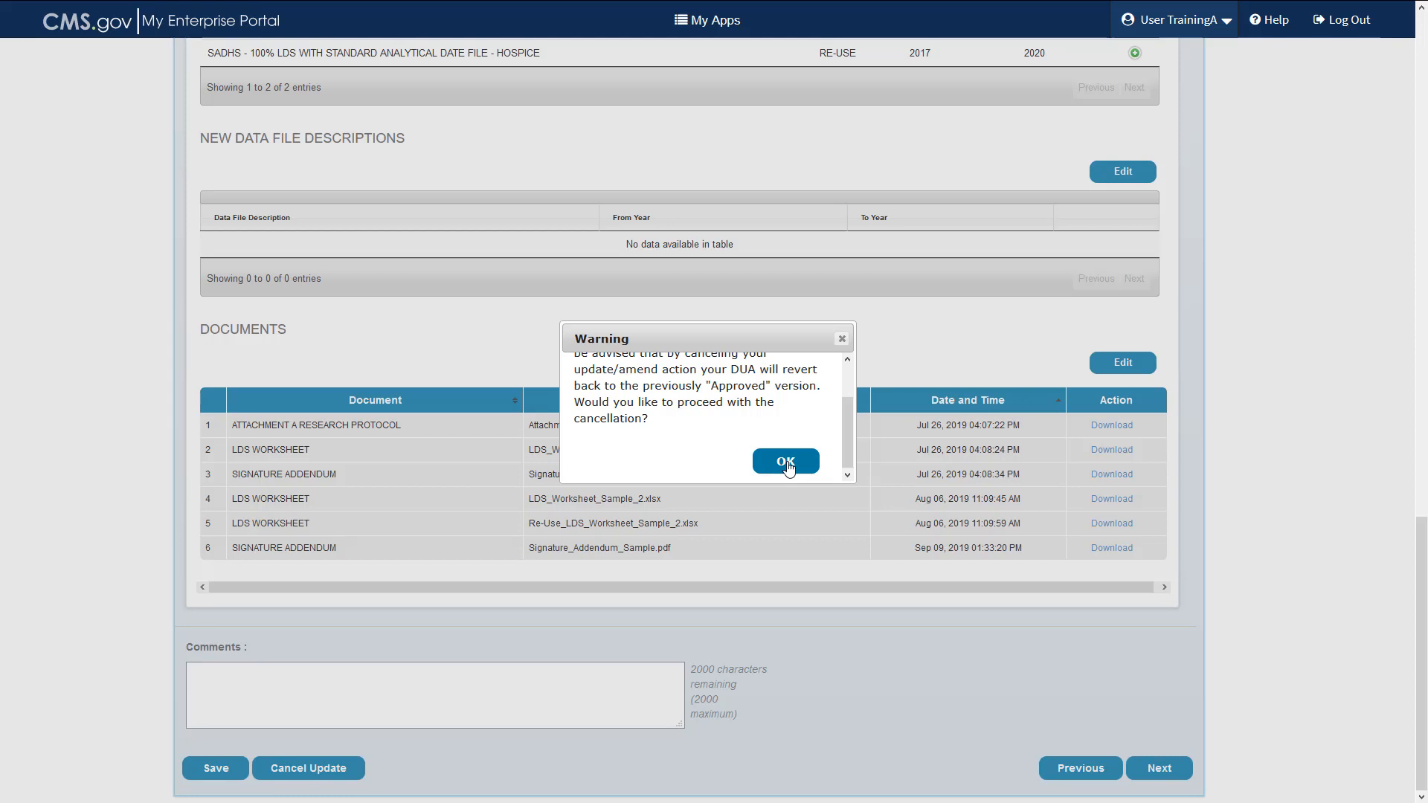
{"action": "left_click", "coordinate": [843, 340]}
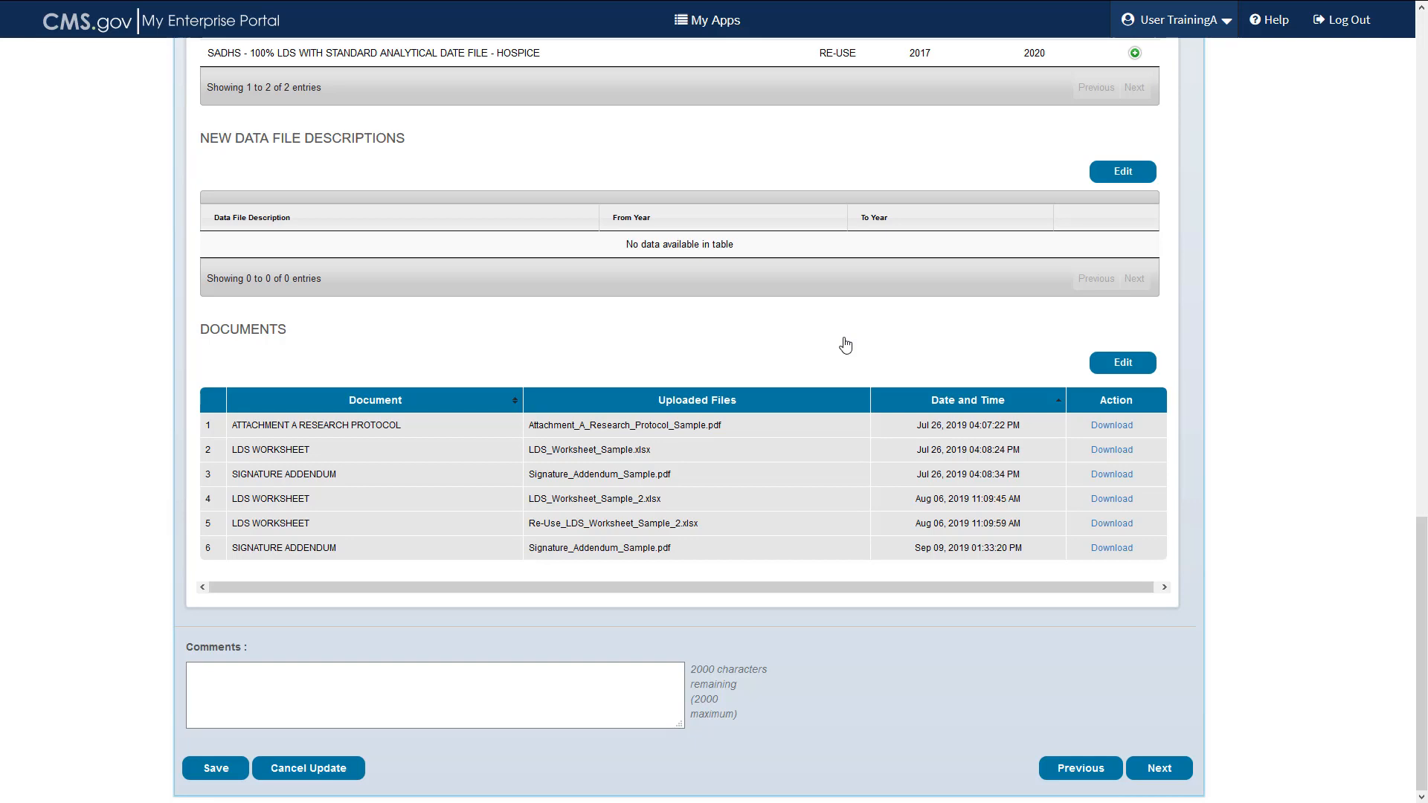
Step: Enter the comment "Added a Collaborating Organization." and continue to the terms and conditions
{"action": "type", "text": "Added a Collaborating Organization."}
{"action": "left_click", "coordinate": [1159, 781]}
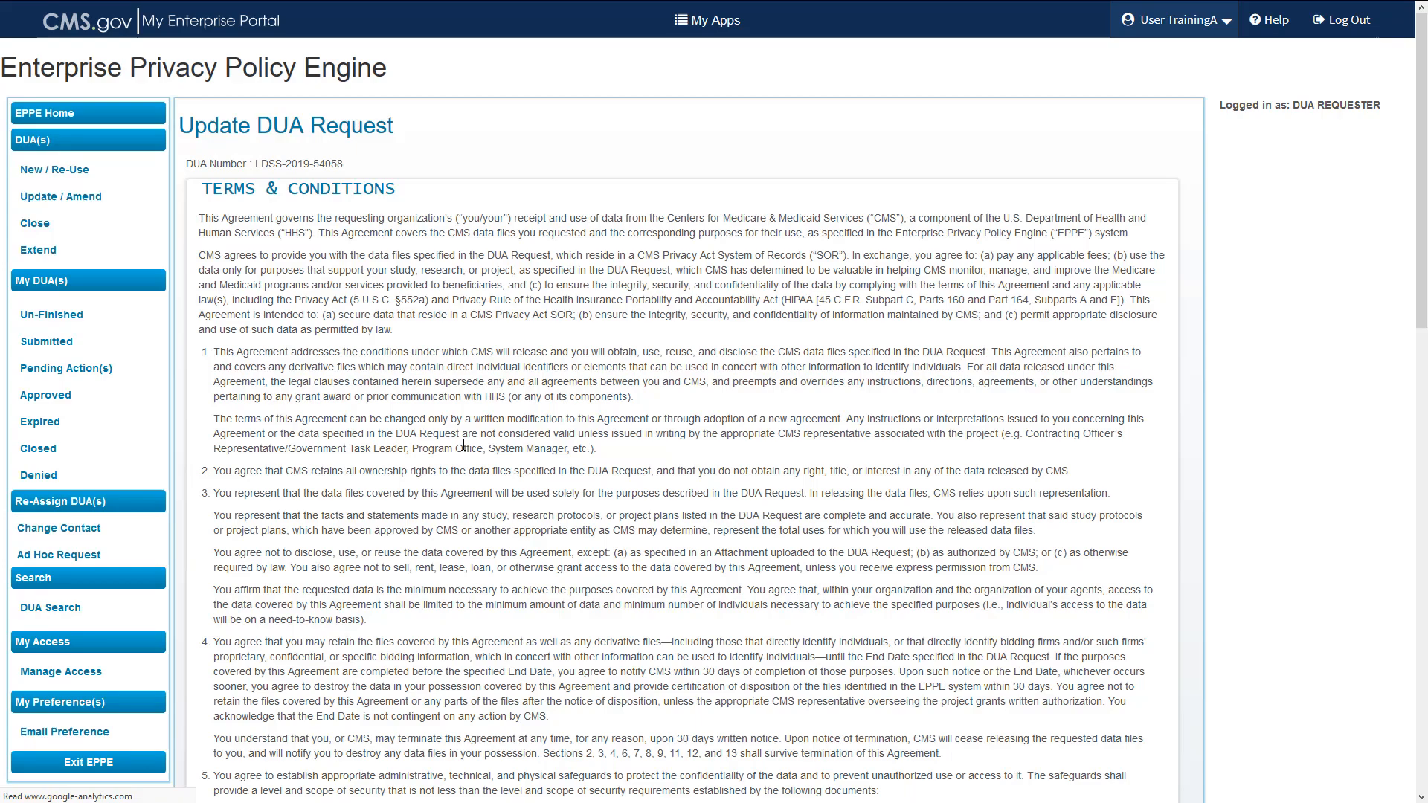
Step: Review the terms and conditions through Attachment B, agree to them, and submit the DUA update request
{"action": "scroll", "coordinate": [464, 445], "scroll_direction": "down", "scroll_amount": 3}
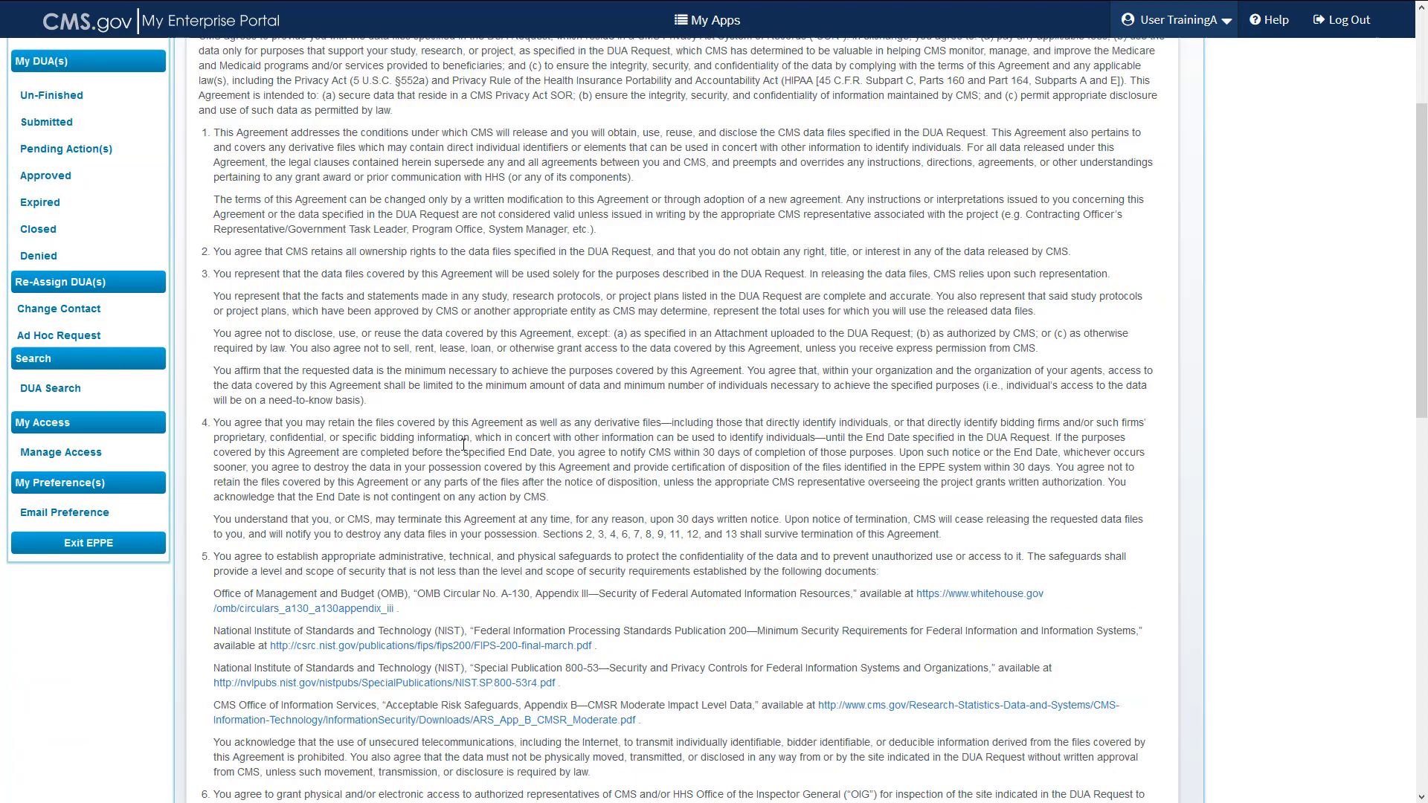
{"action": "scroll", "coordinate": [464, 445], "scroll_direction": "down", "scroll_amount": 4}
{"action": "scroll", "coordinate": [463, 445], "scroll_direction": "down", "scroll_amount": 7}
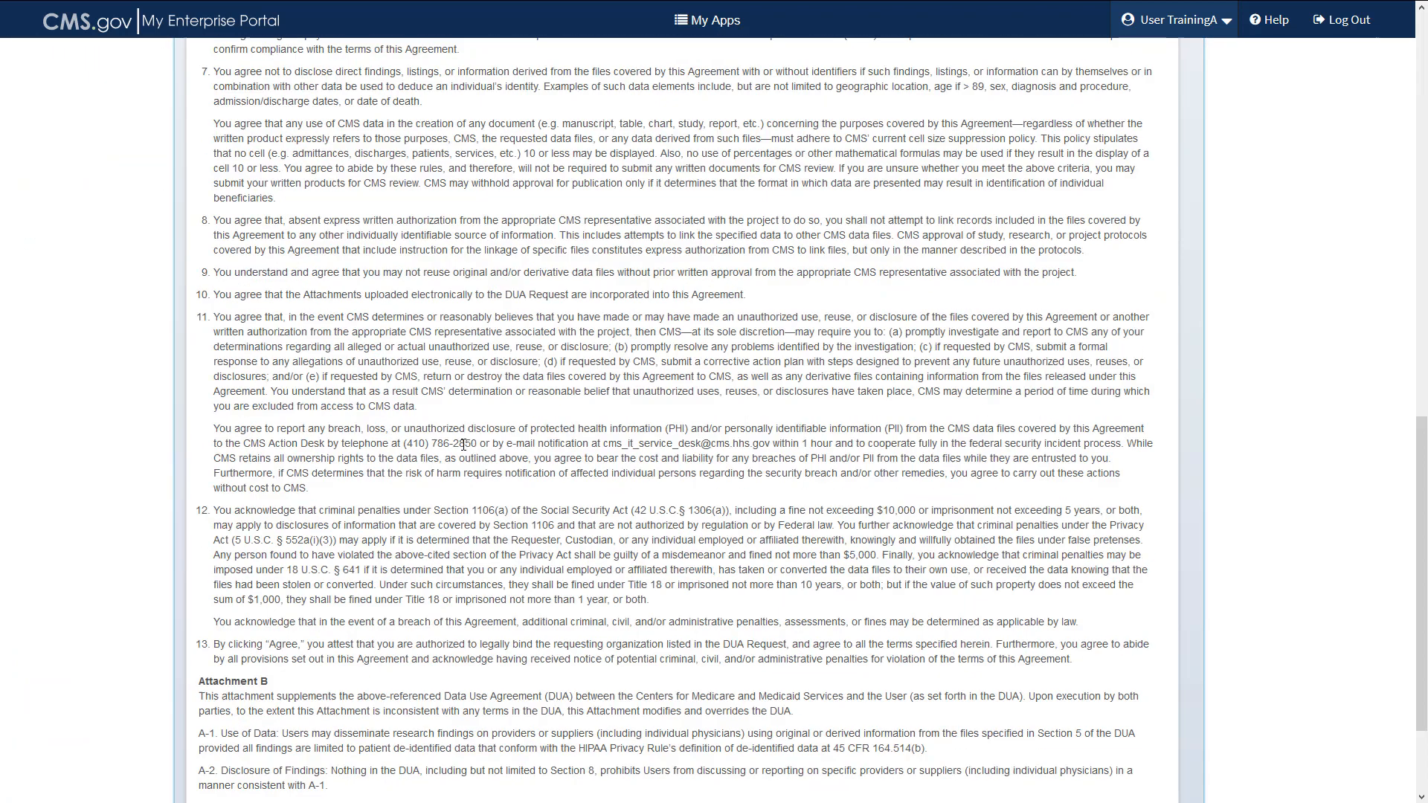
{"action": "scroll", "coordinate": [463, 445], "scroll_direction": "down", "scroll_amount": 2}
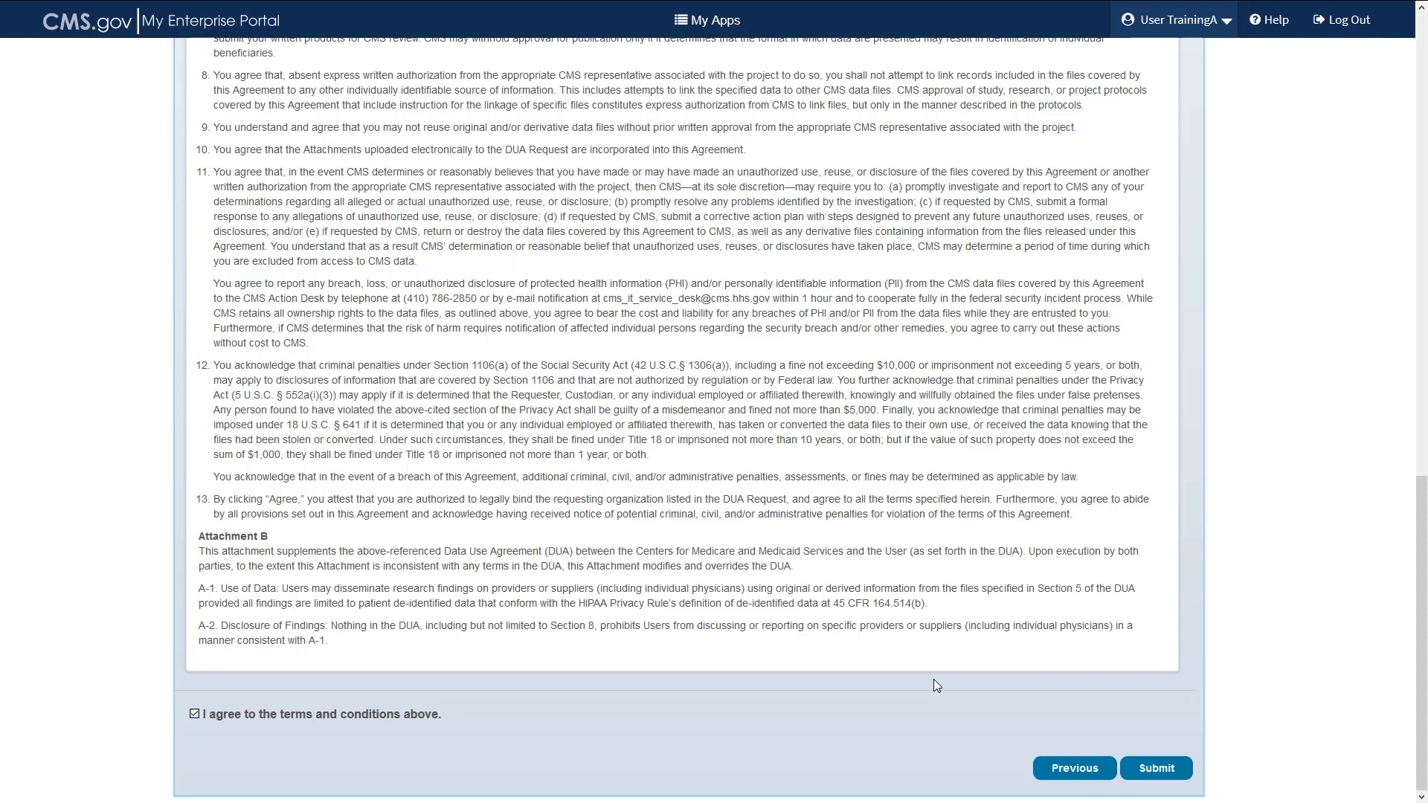
{"action": "left_click", "coordinate": [1154, 777]}
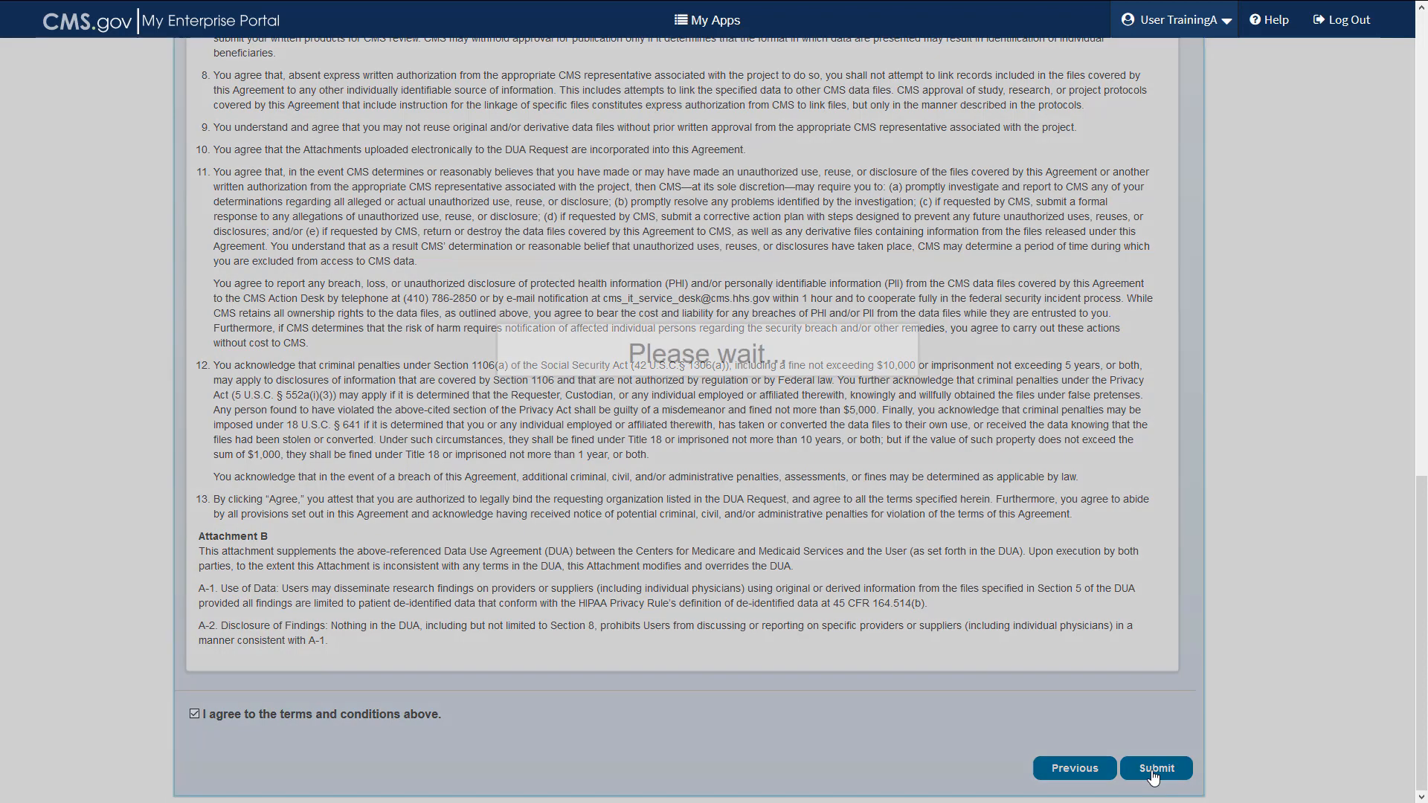